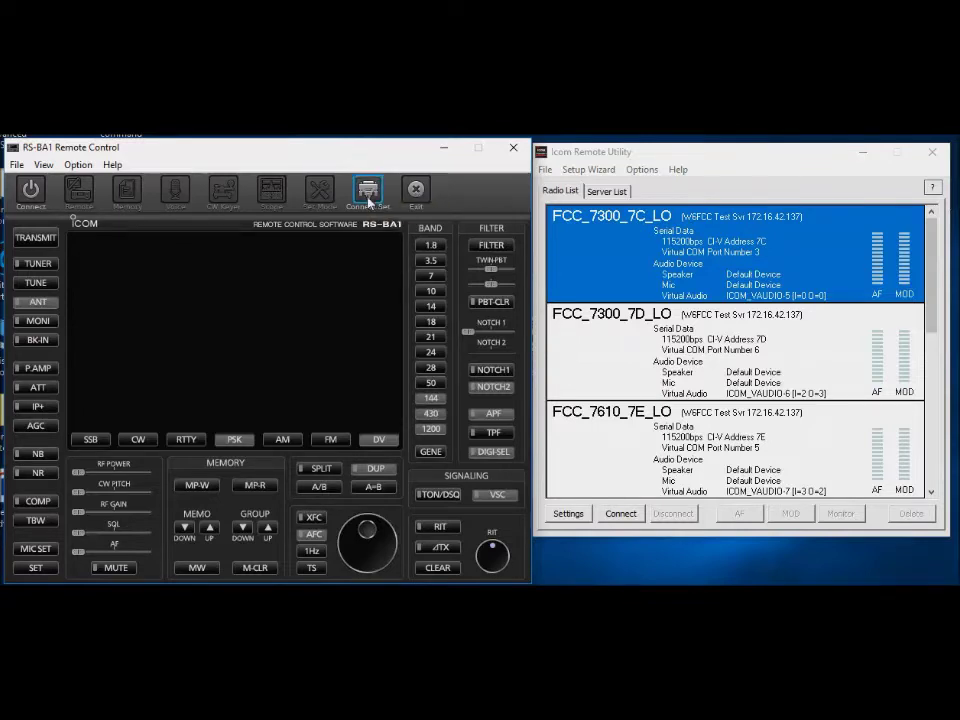
# Set the radio model to IC-7300 (Ver1.20 - ) in the connection settings and accept them
pyautogui.click(368, 192)
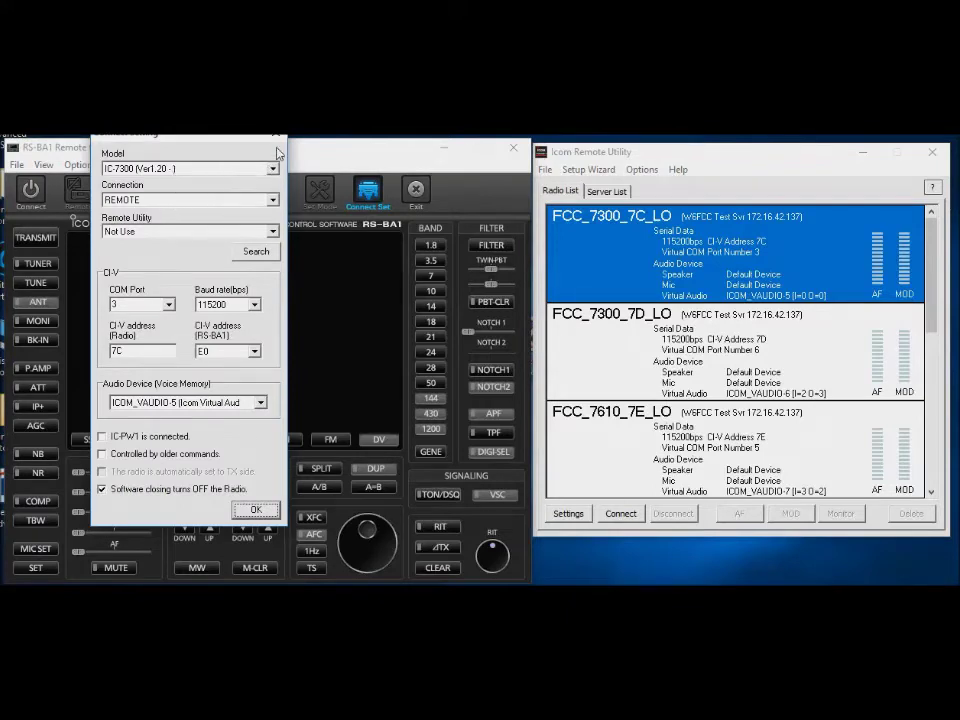
pyautogui.moveTo(222, 133); pyautogui.dragTo(320, 170)
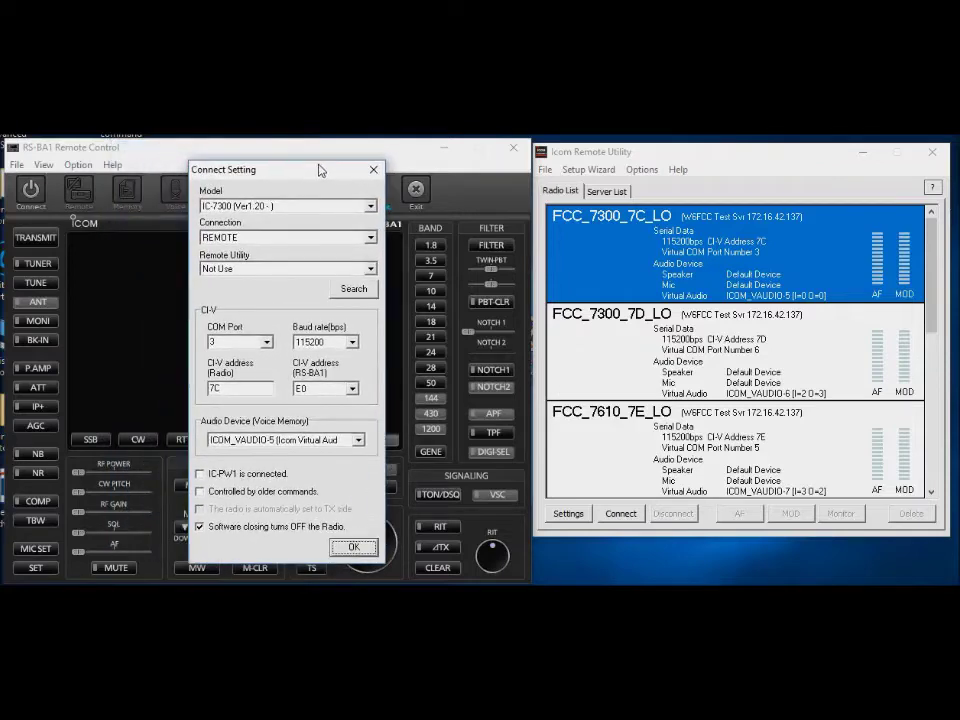
pyautogui.click(370, 207)
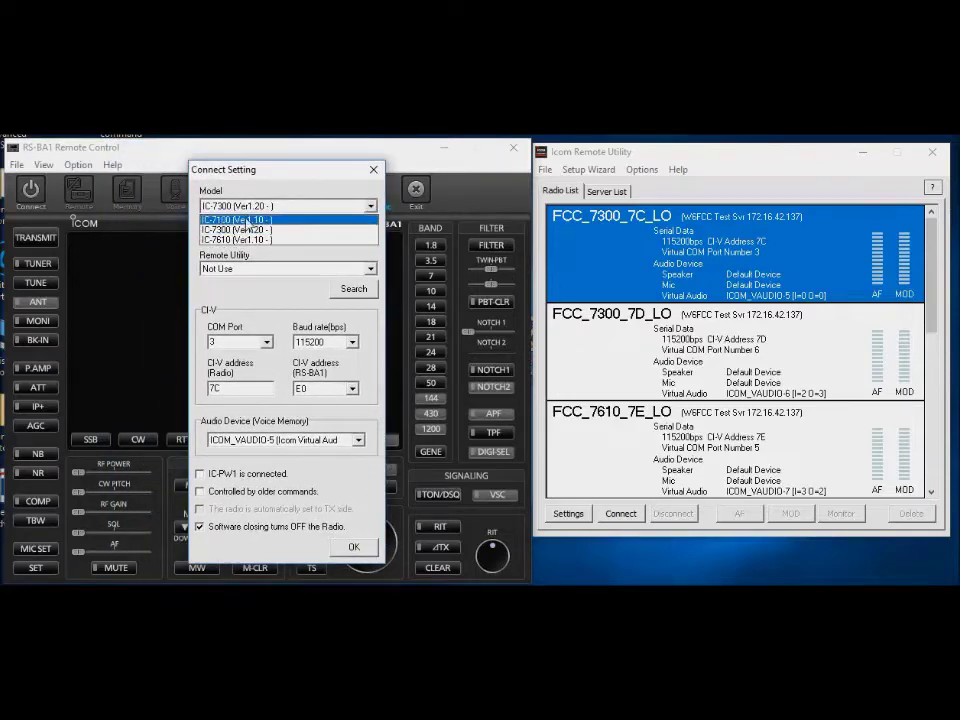
pyautogui.click(240, 230)
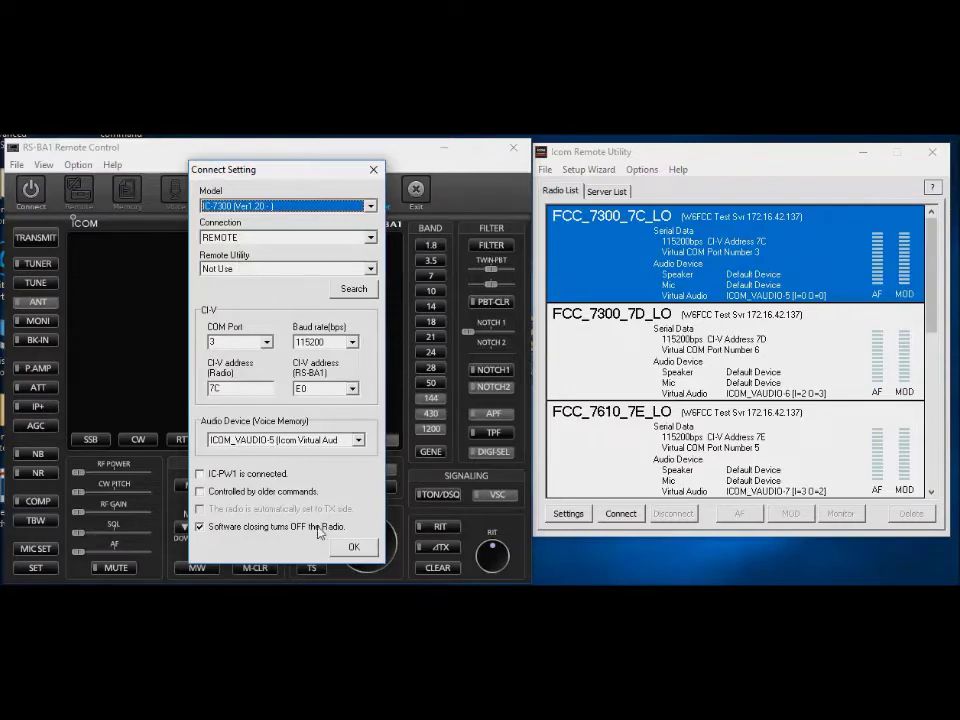
pyautogui.click(351, 547)
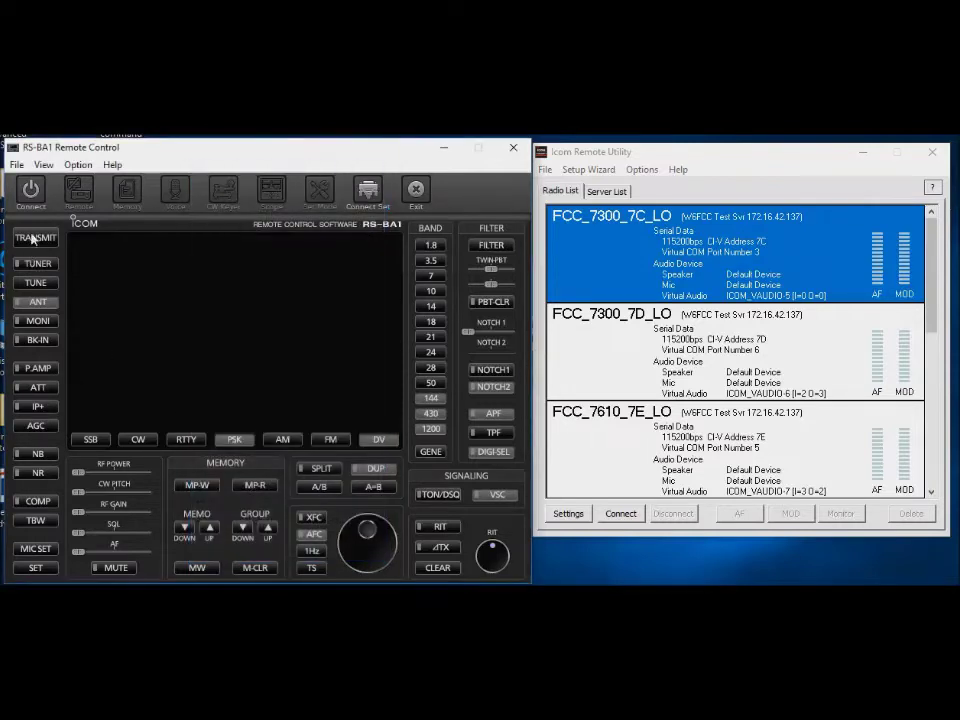
# Try to connect to the radio using the REMOTE connection and switch the connection back off
pyautogui.click(31, 192)
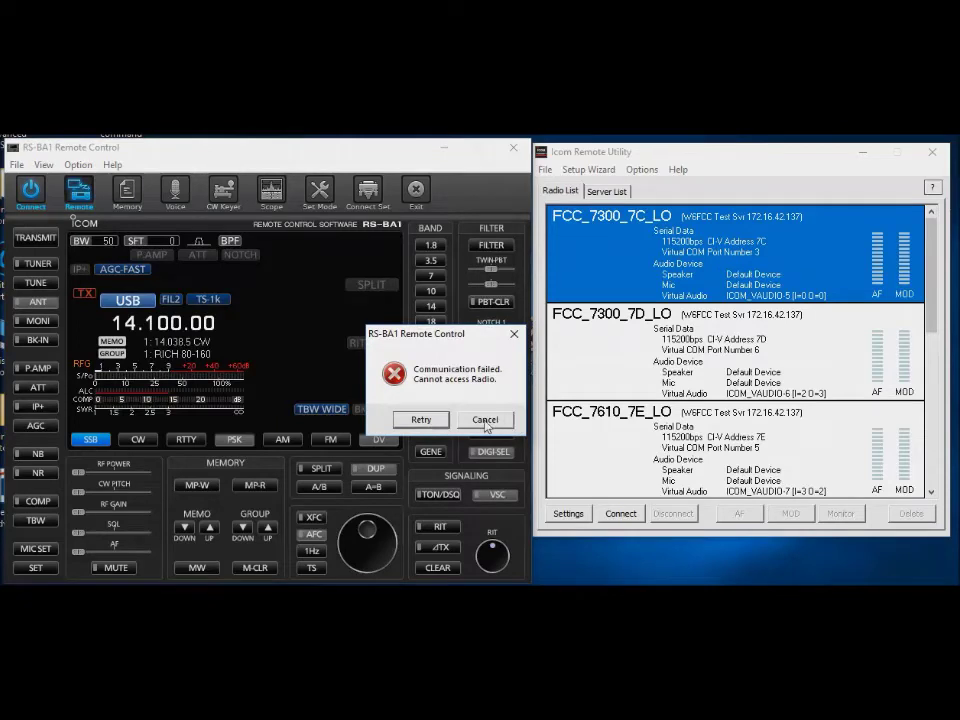
pyautogui.click(484, 420)
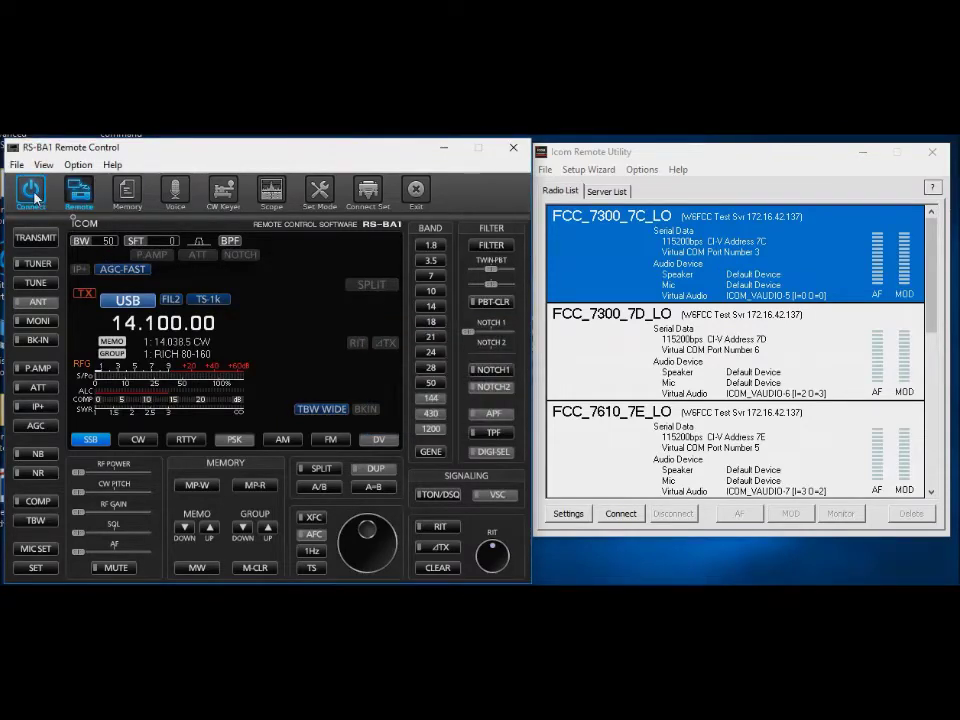
pyautogui.click(33, 194)
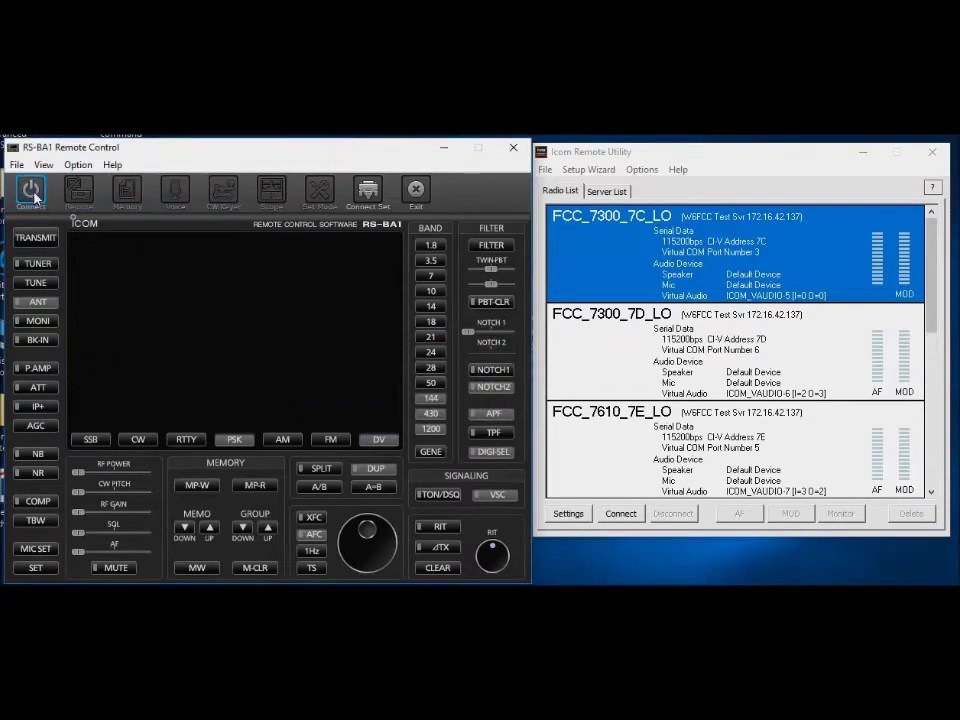
# Change the connection settings to a USB connection with FCC_7300_7C_LO as the Remote Utility radio
pyautogui.click(369, 192)
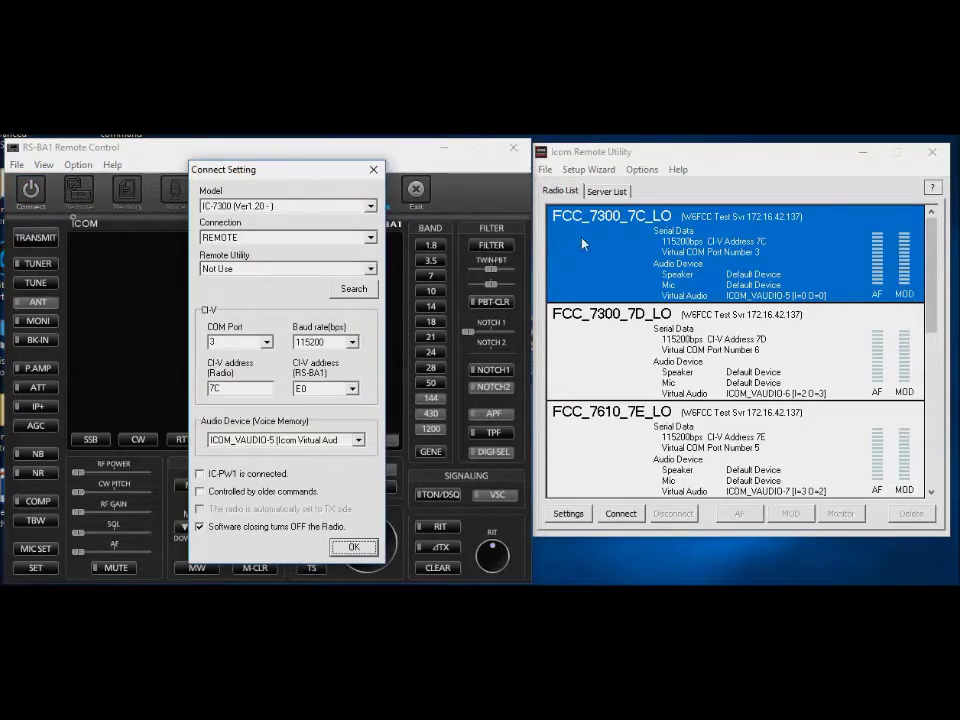
pyautogui.click(370, 238)
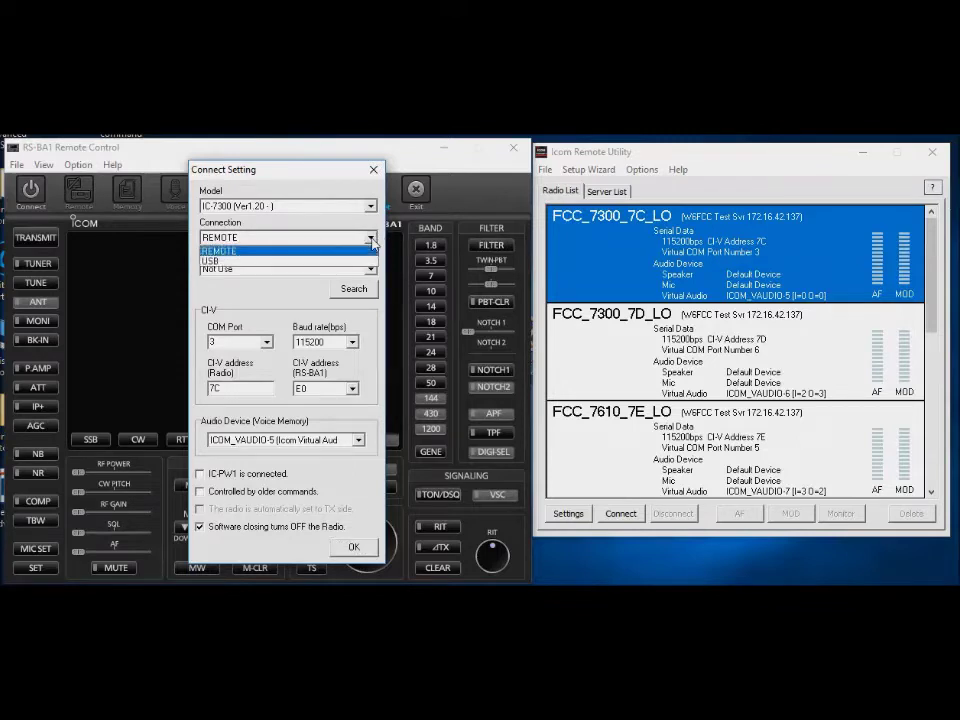
pyautogui.click(287, 262)
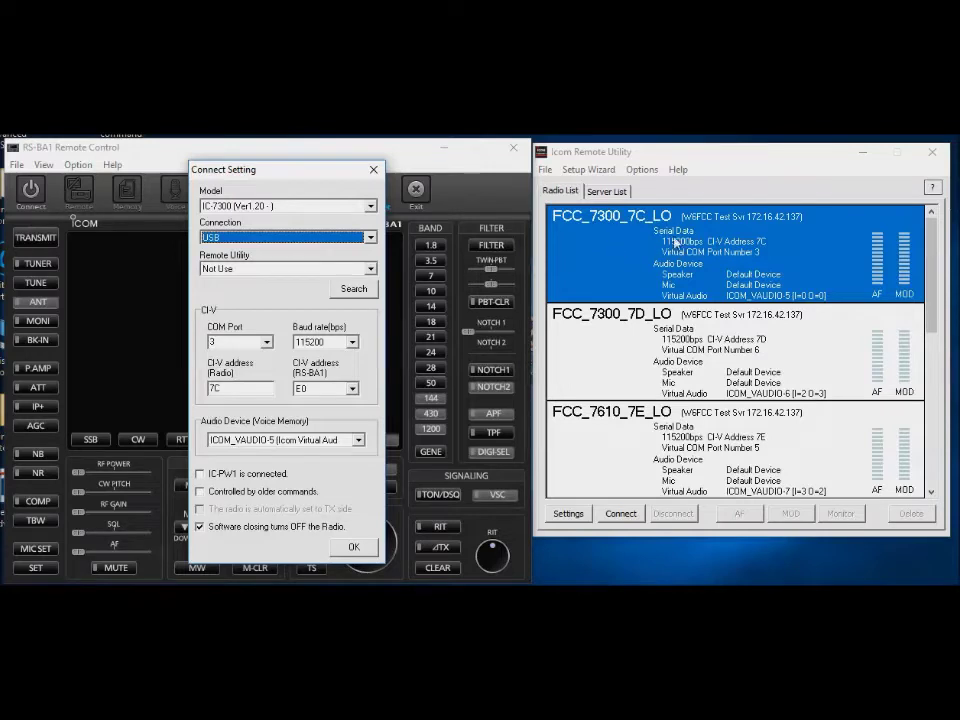
pyautogui.click(371, 269)
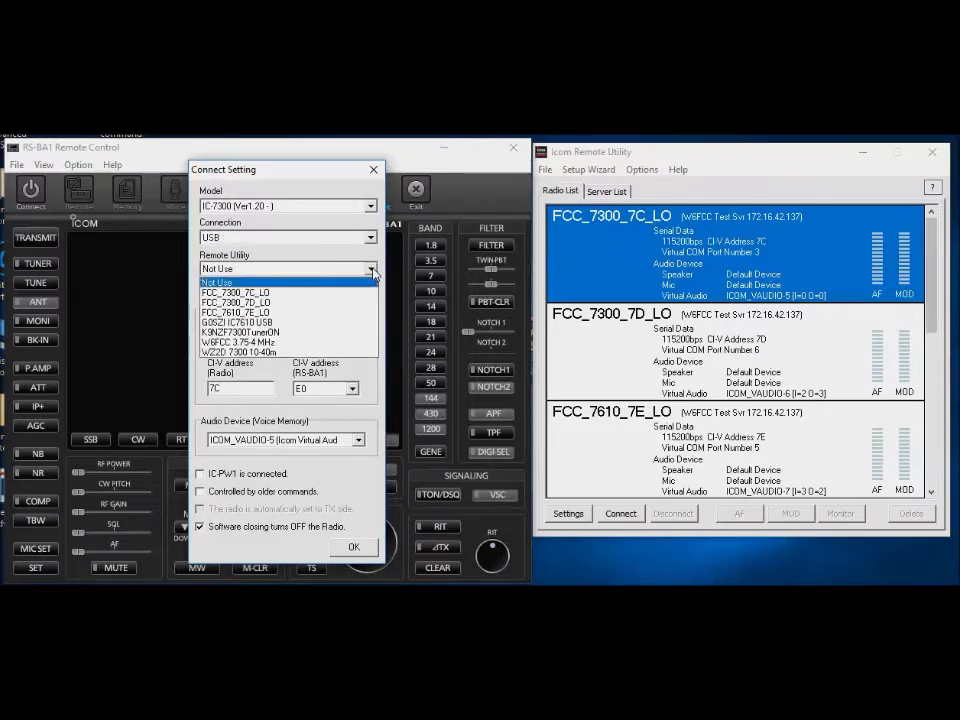
pyautogui.click(283, 293)
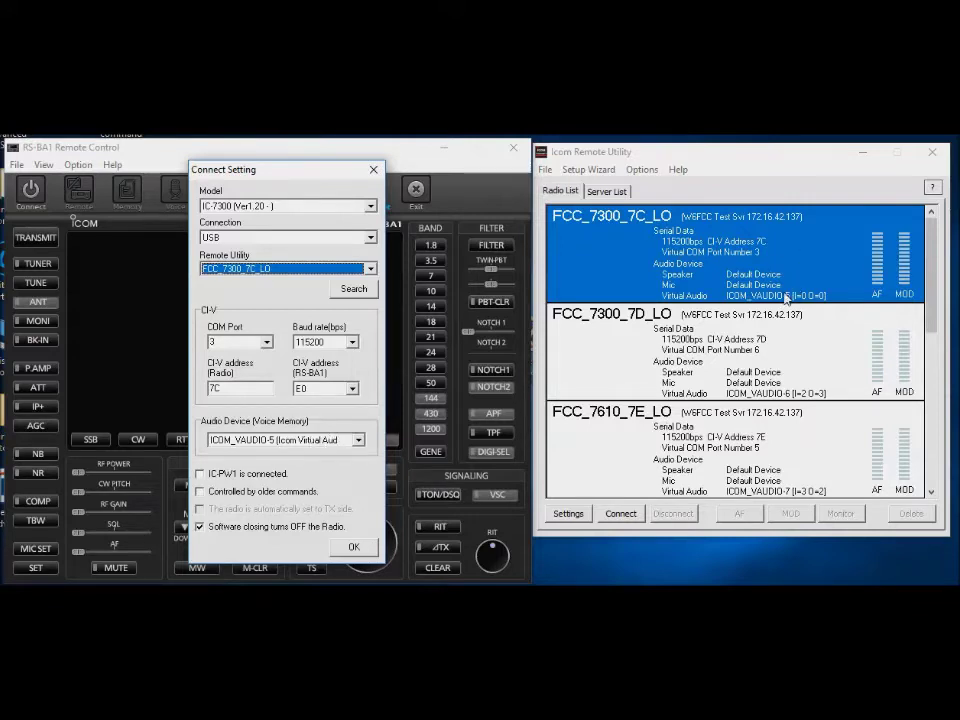
pyautogui.click(356, 546)
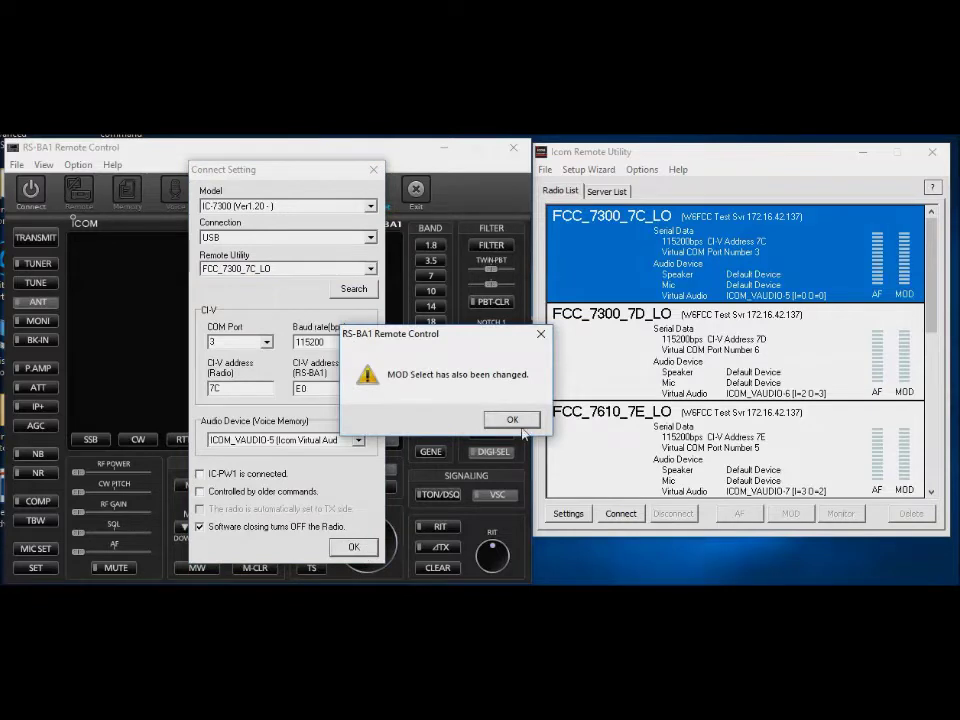
pyautogui.click(515, 421)
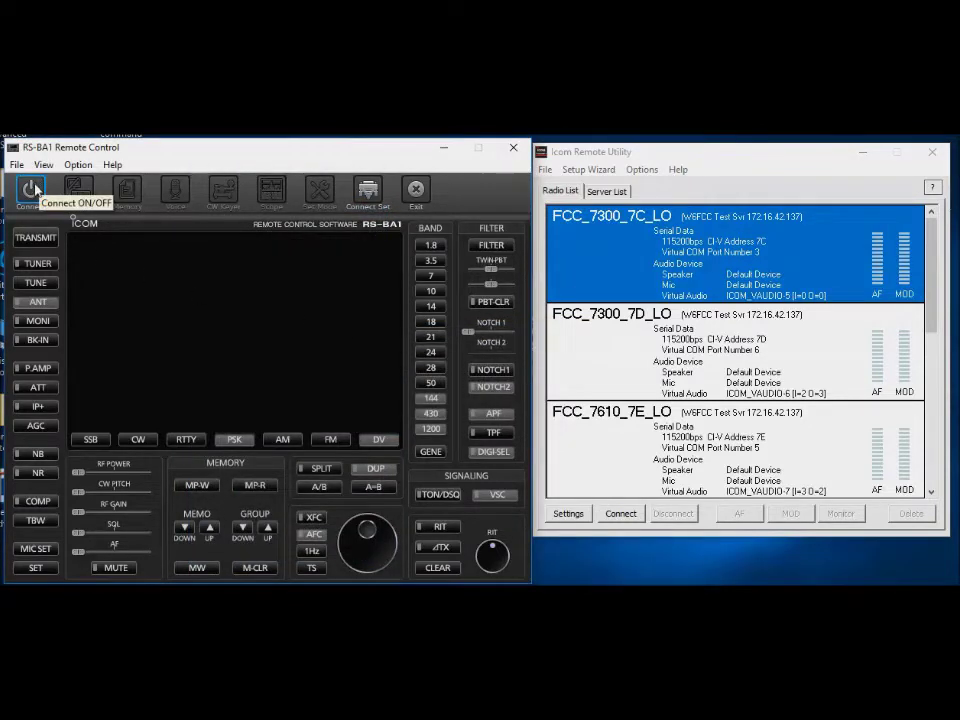
# Try to connect to the radio using the USB connection and switch the connection back off
pyautogui.click(33, 188)
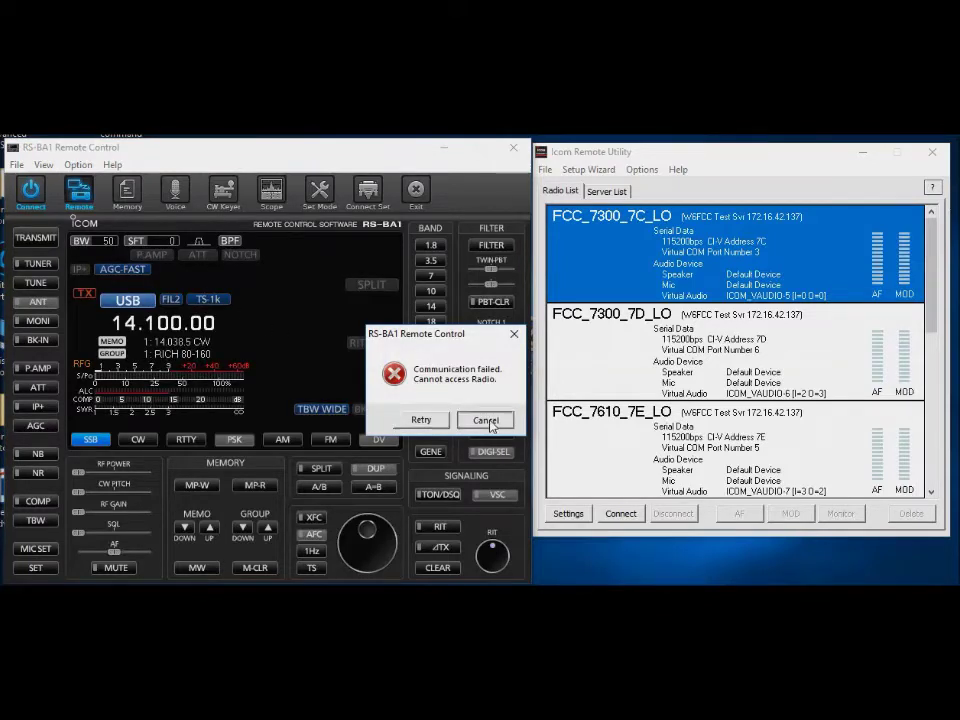
pyautogui.click(486, 420)
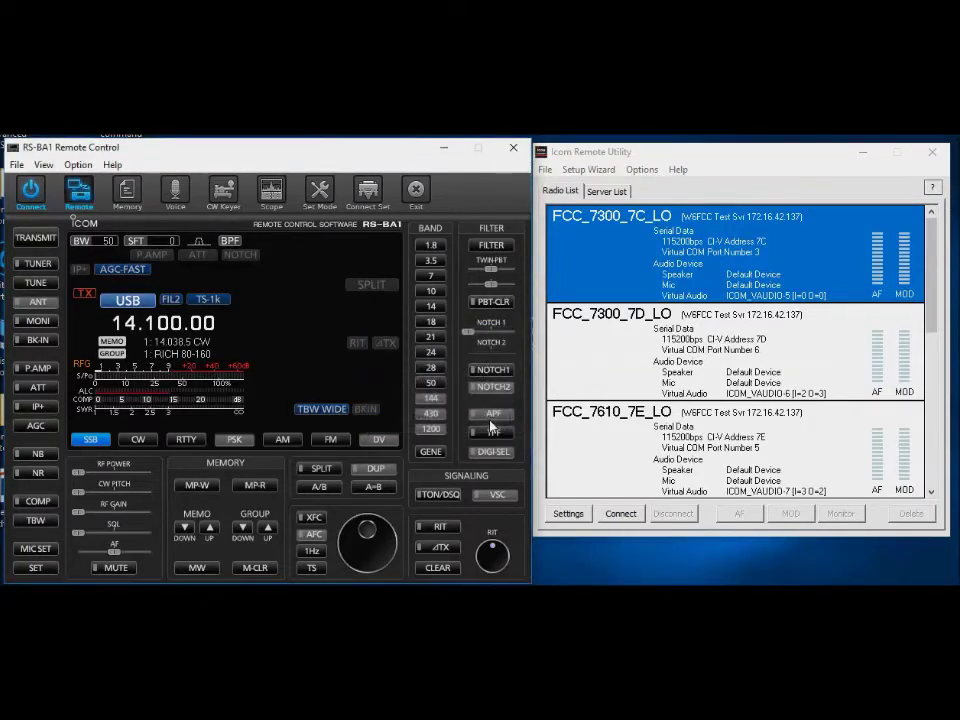
pyautogui.click(39, 206)
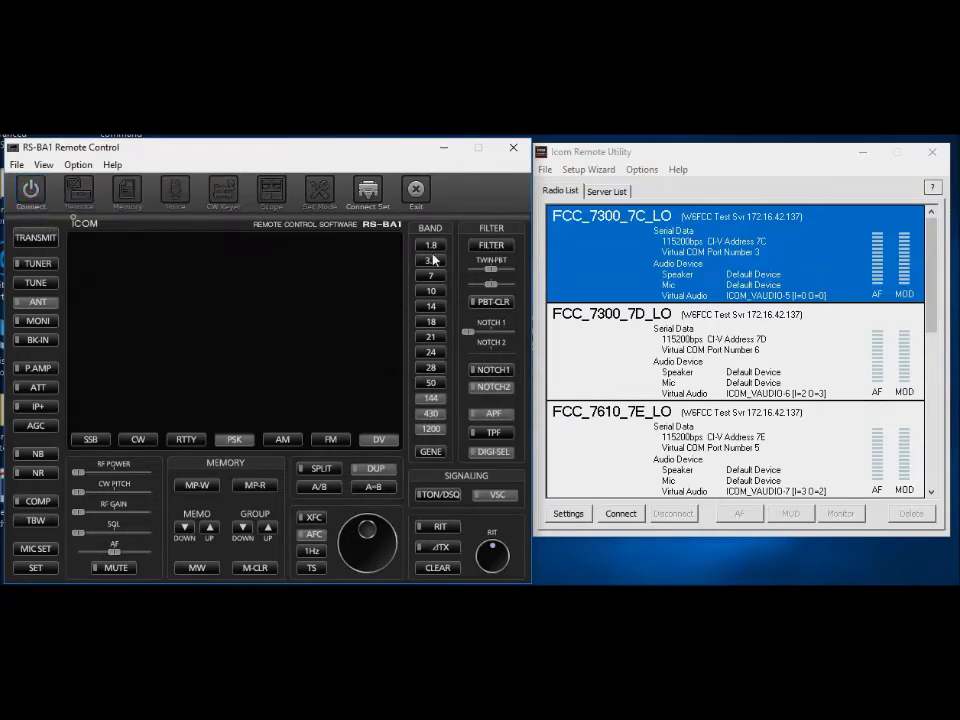
# Switch to Icom Remote Utility, connect the FCC_7300_7C_LO radio and acknowledge the virtual serial port notice
pyautogui.click(601, 253)
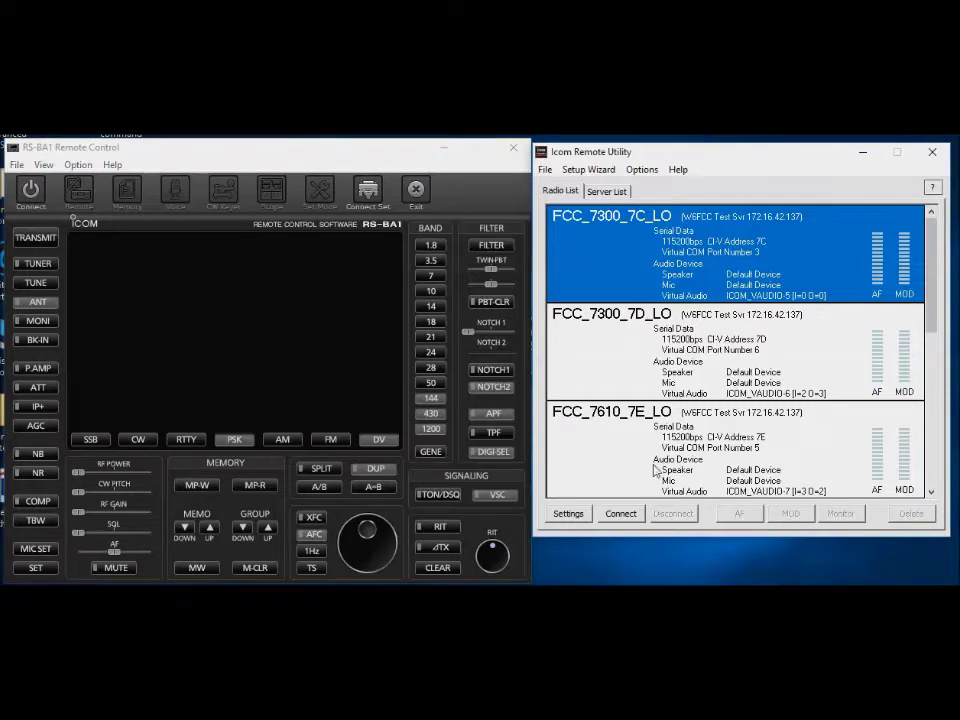
pyautogui.click(619, 515)
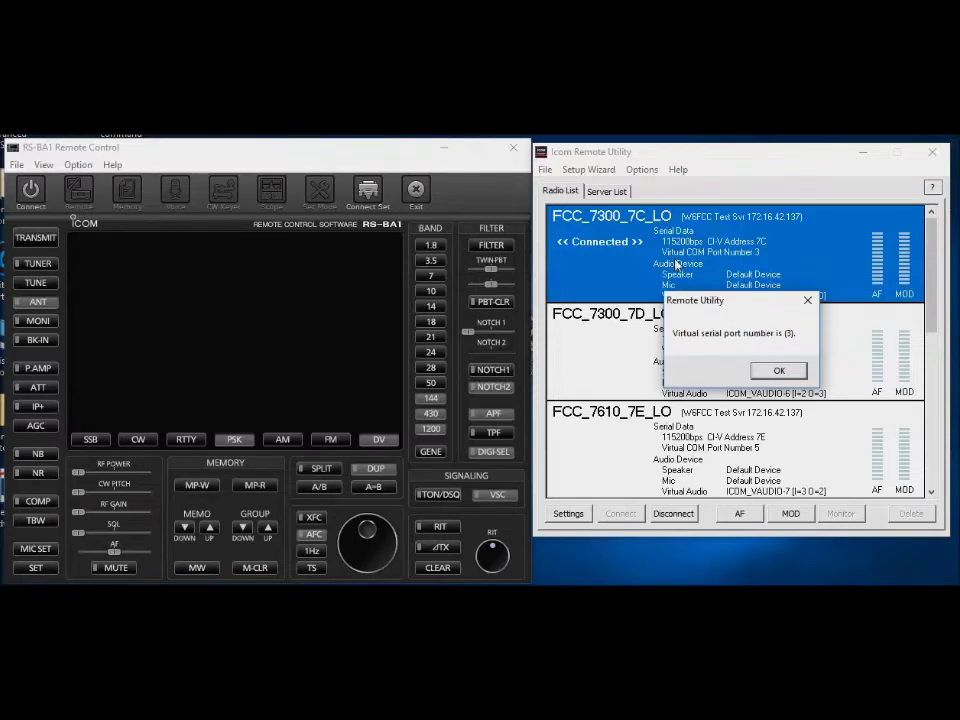
pyautogui.click(779, 372)
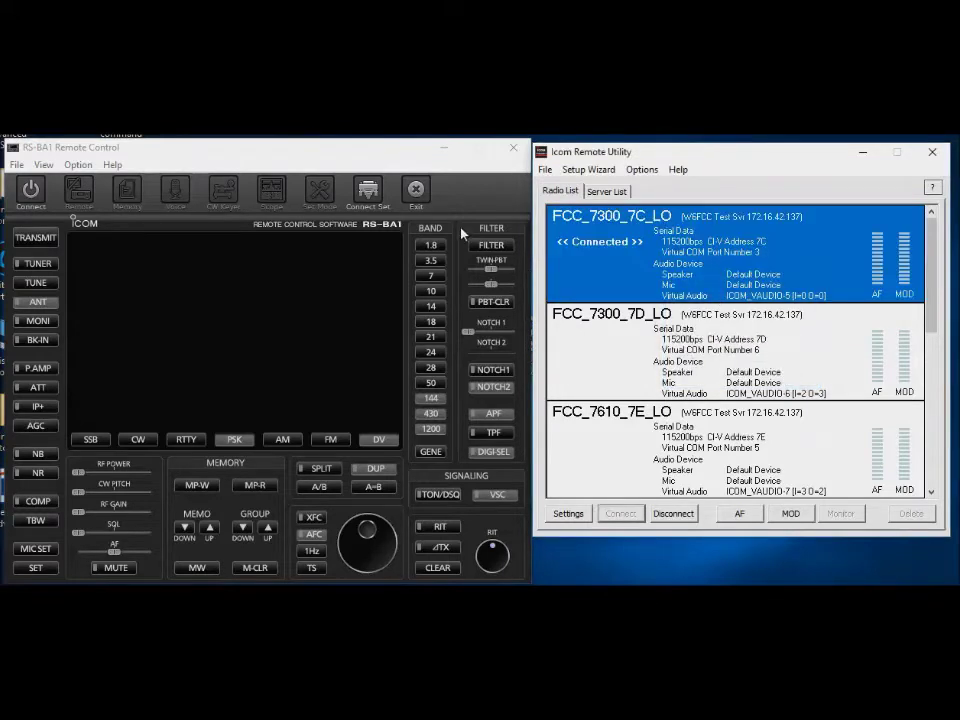
# Review and accept the connection settings in RS-BA1 Remote Control, and turn on its connection to the radio
pyautogui.click(369, 193)
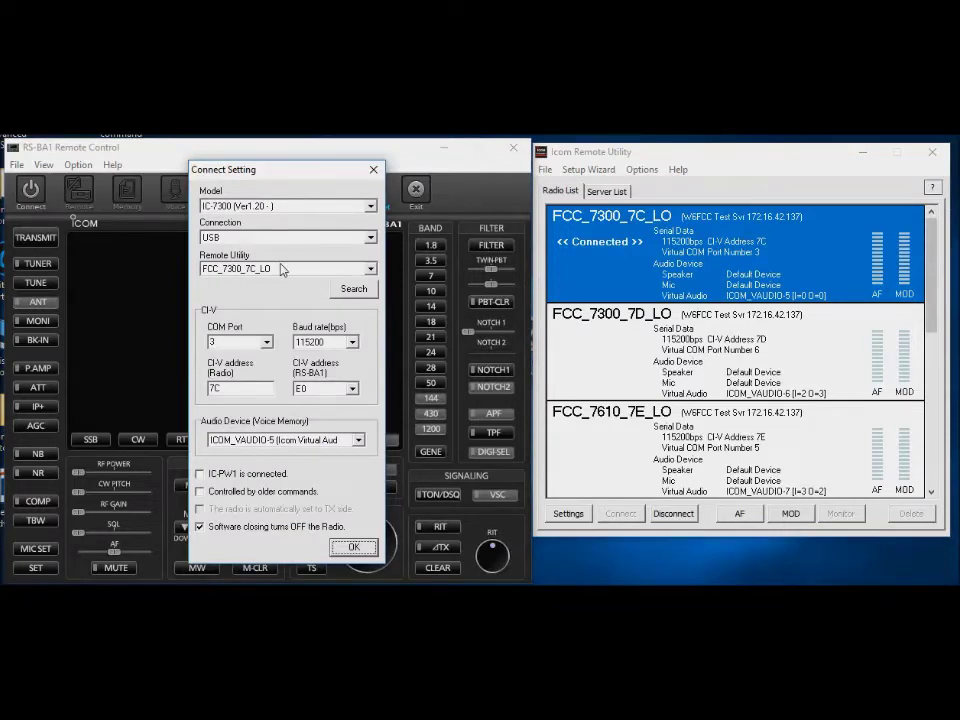
pyautogui.click(350, 547)
pyautogui.click(31, 190)
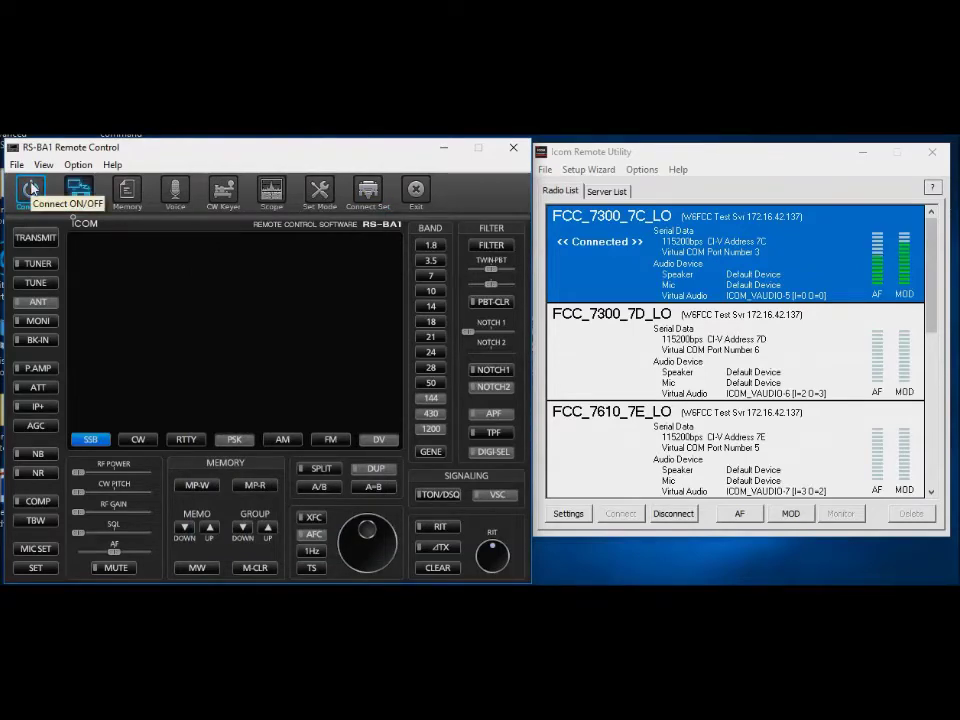
pyautogui.click(31, 188)
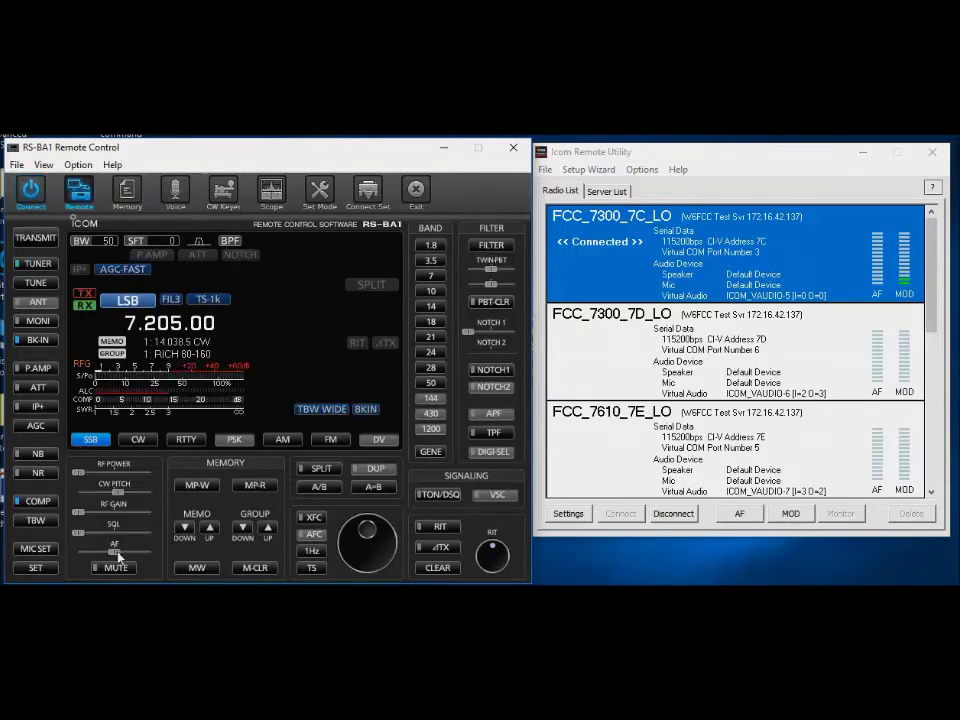
# Lower the AF level to its minimum and open the spectrum scope
pyautogui.moveTo(113, 551); pyautogui.dragTo(85, 552)
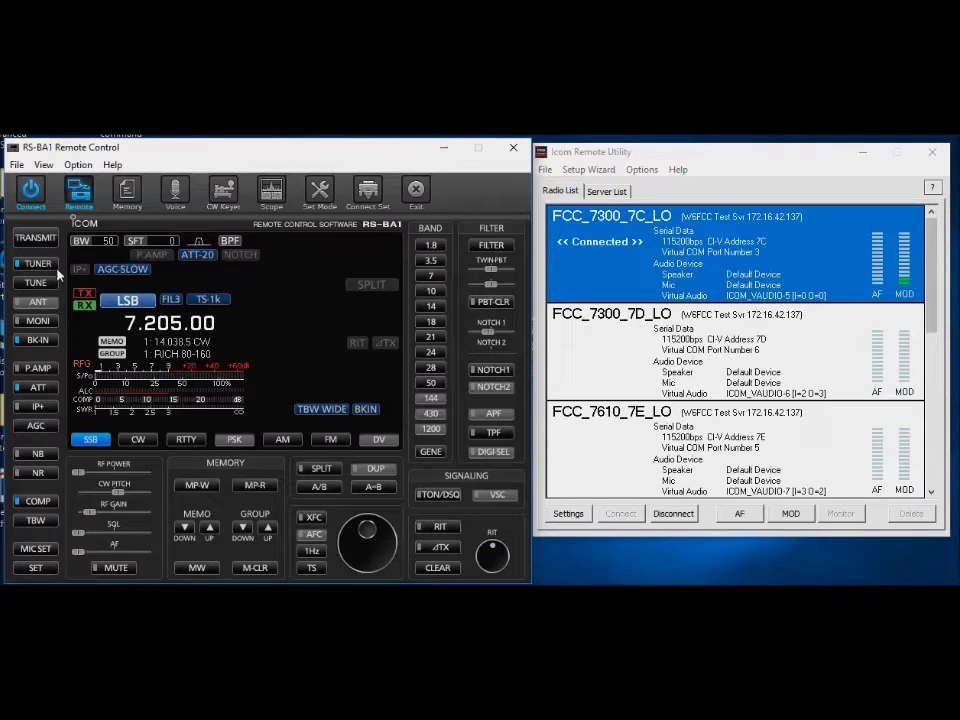
pyautogui.click(270, 190)
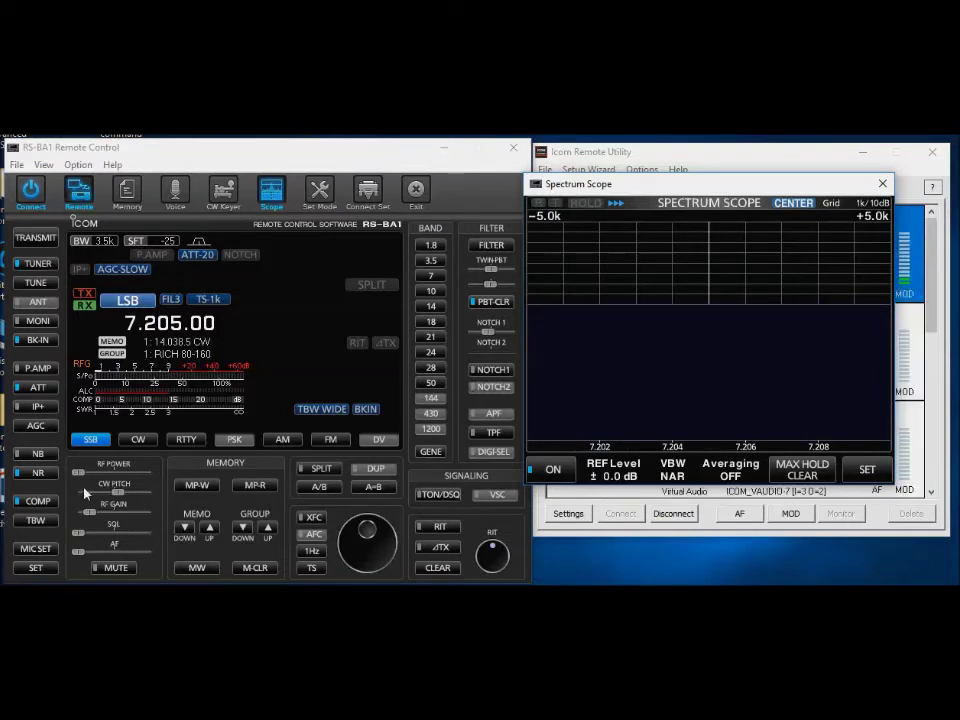
# Key the transmitter for a test on 7.205.00 LSB and return the radio to receive
pyautogui.click(42, 240)
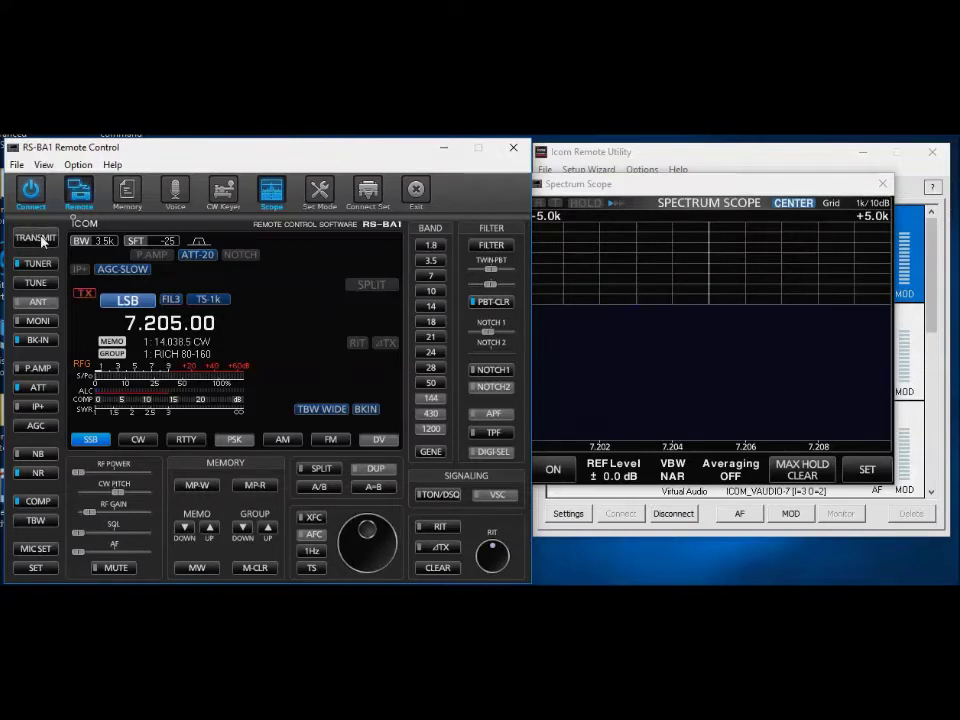
pyautogui.click(42, 240)
pyautogui.click(42, 240)
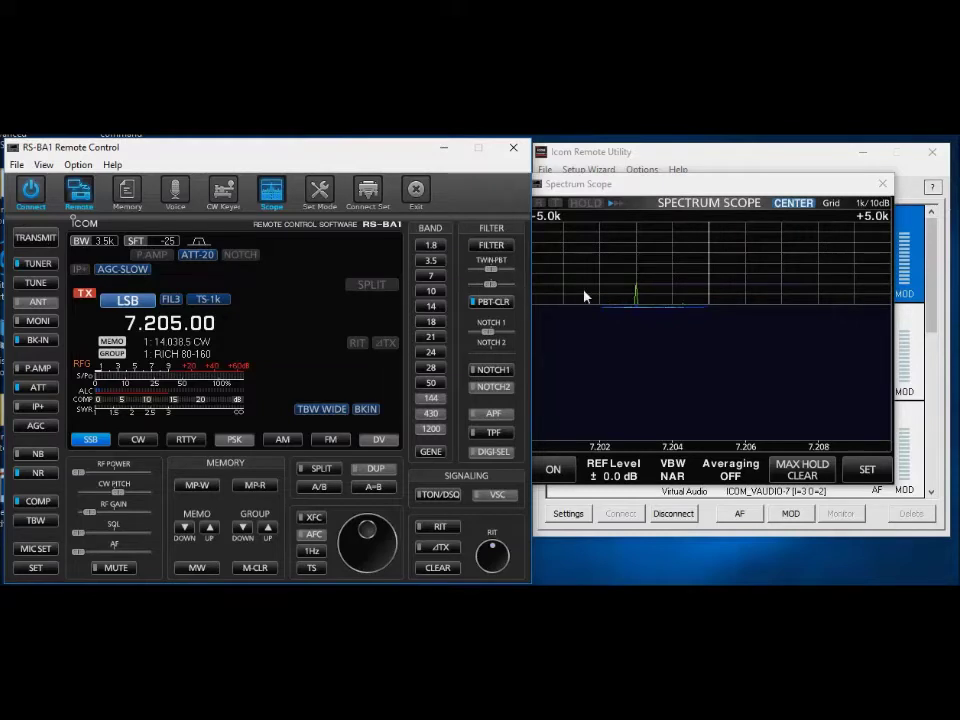
pyautogui.click(50, 237)
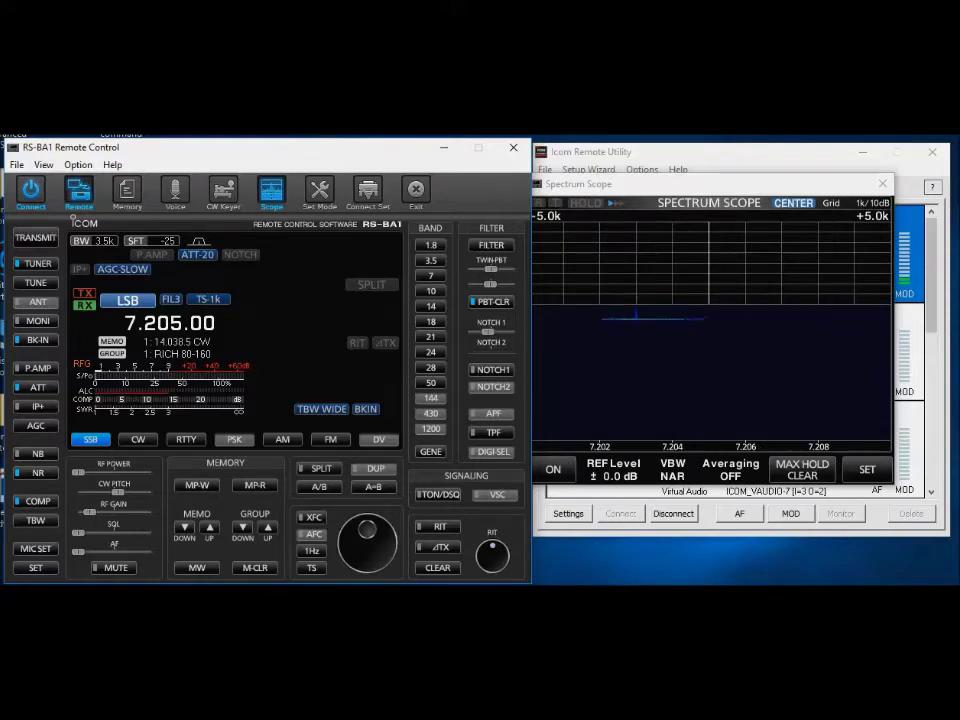
# Open the Windows Sound settings and make the High Definition Audio Device Microphone the default recording device
pyautogui.rightClick(900, 584)
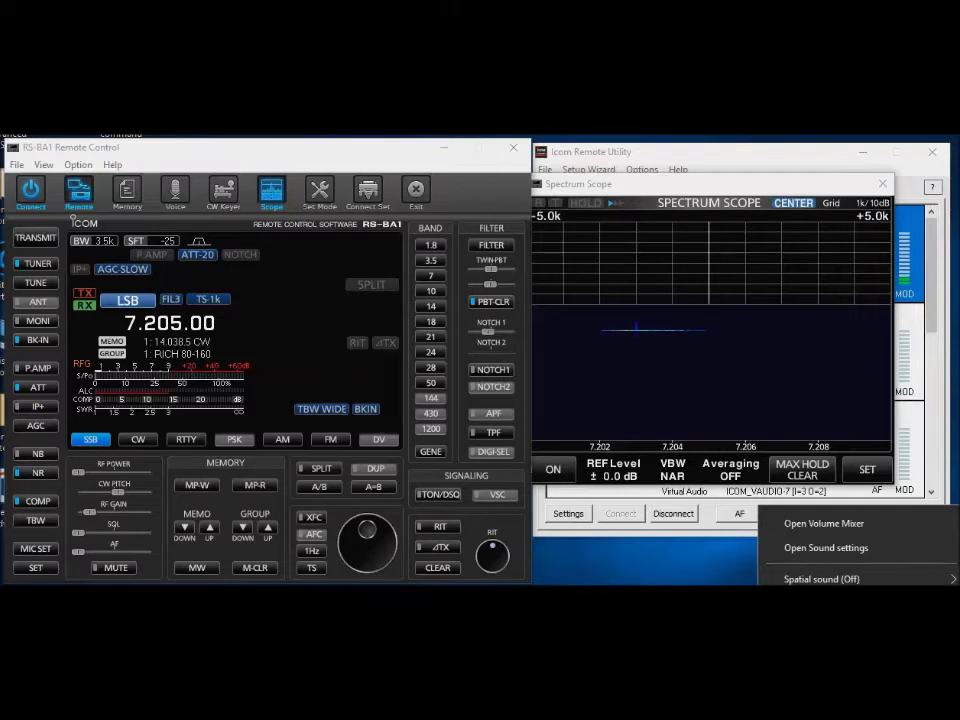
pyautogui.press('Escape')
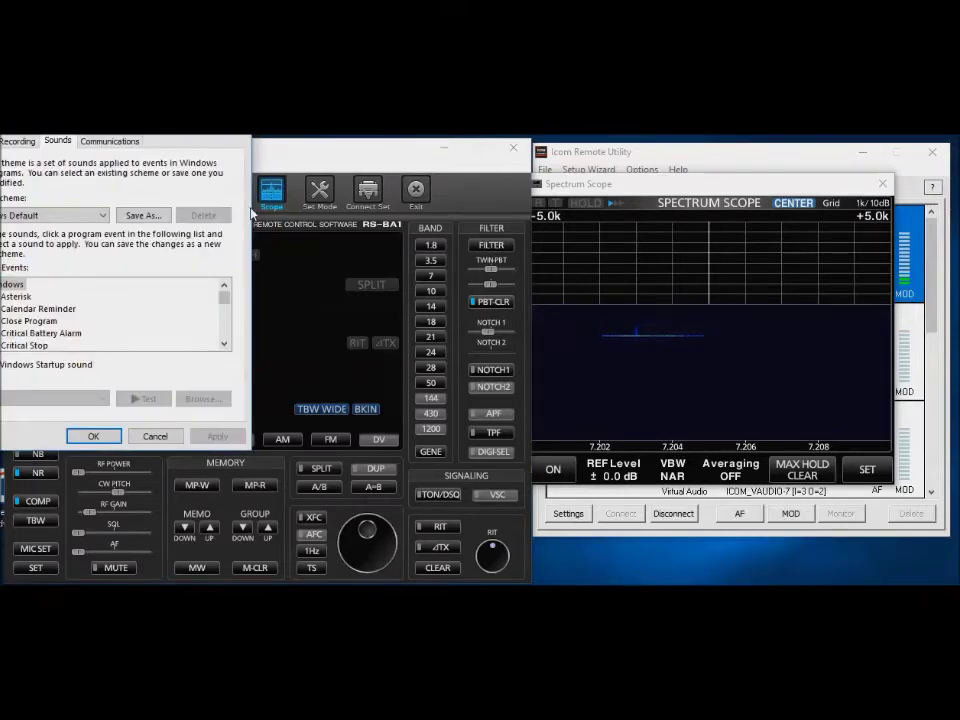
pyautogui.moveTo(138, 111); pyautogui.dragTo(403, 189)
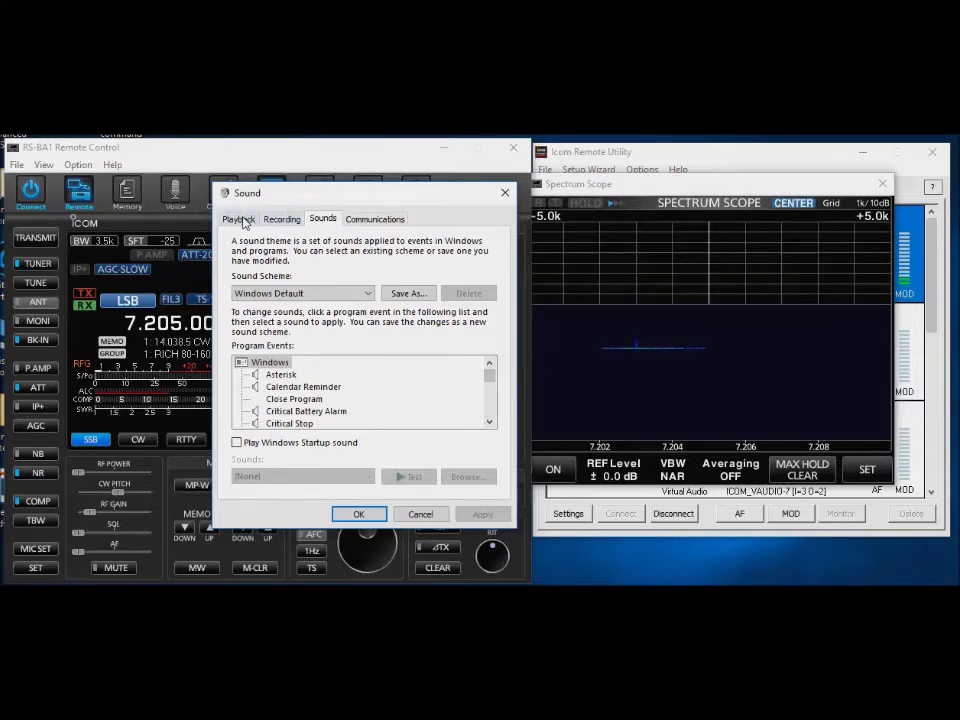
pyautogui.click(280, 221)
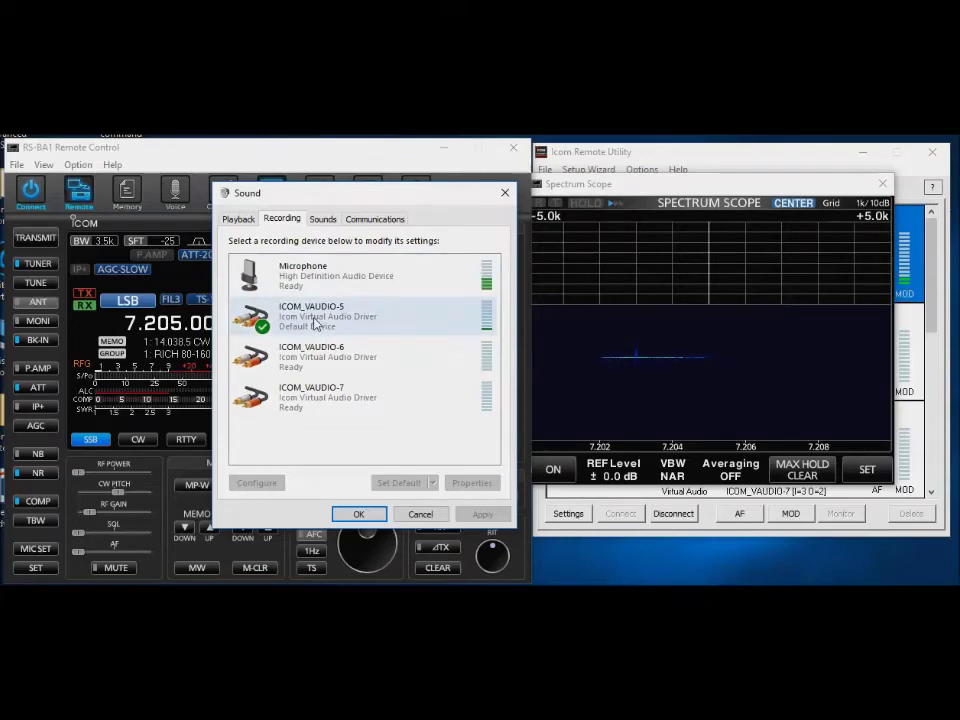
pyautogui.click(771, 148)
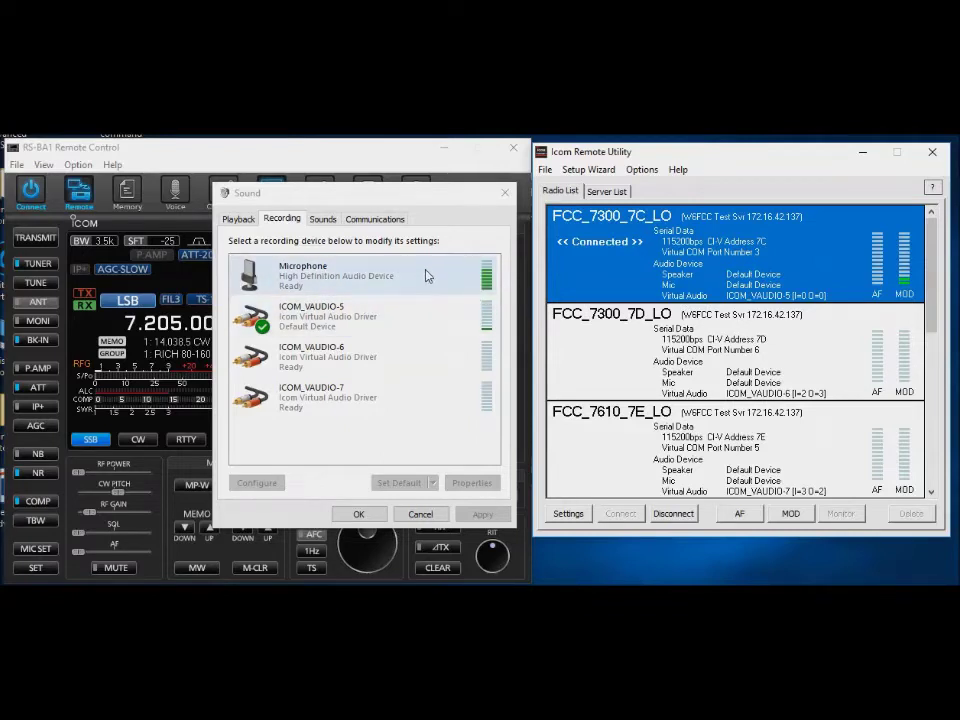
pyautogui.click(311, 277)
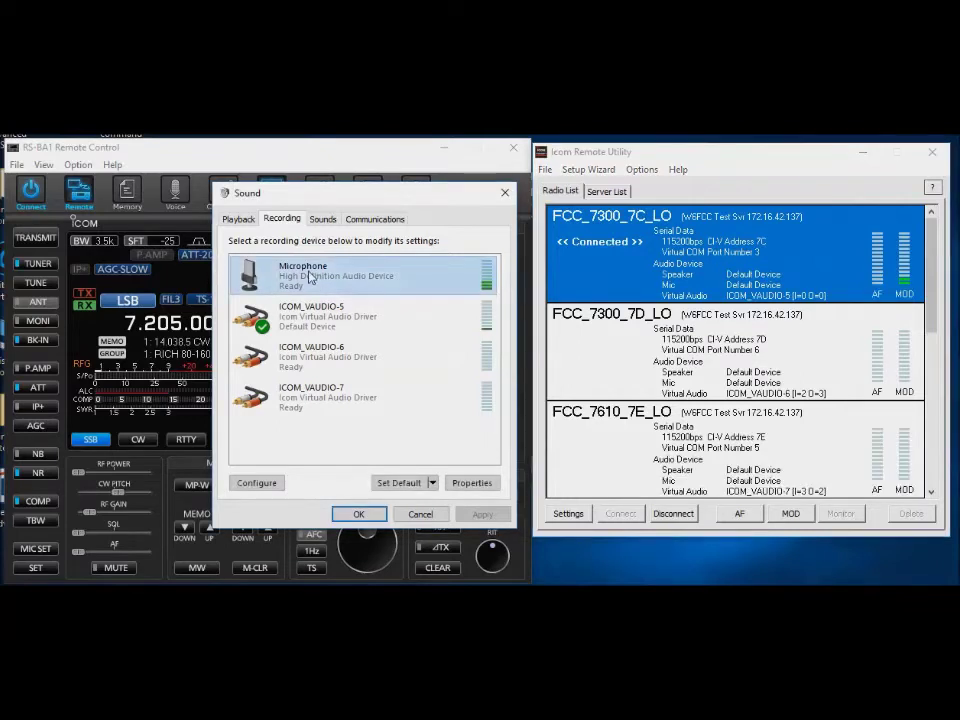
pyautogui.click(399, 483)
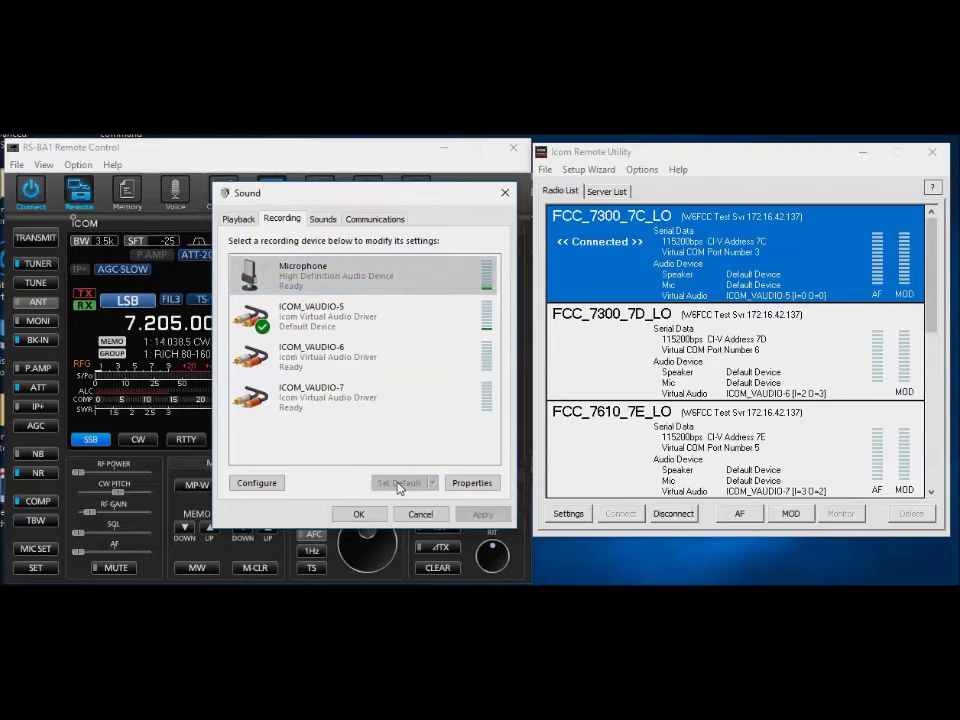
pyautogui.click(358, 515)
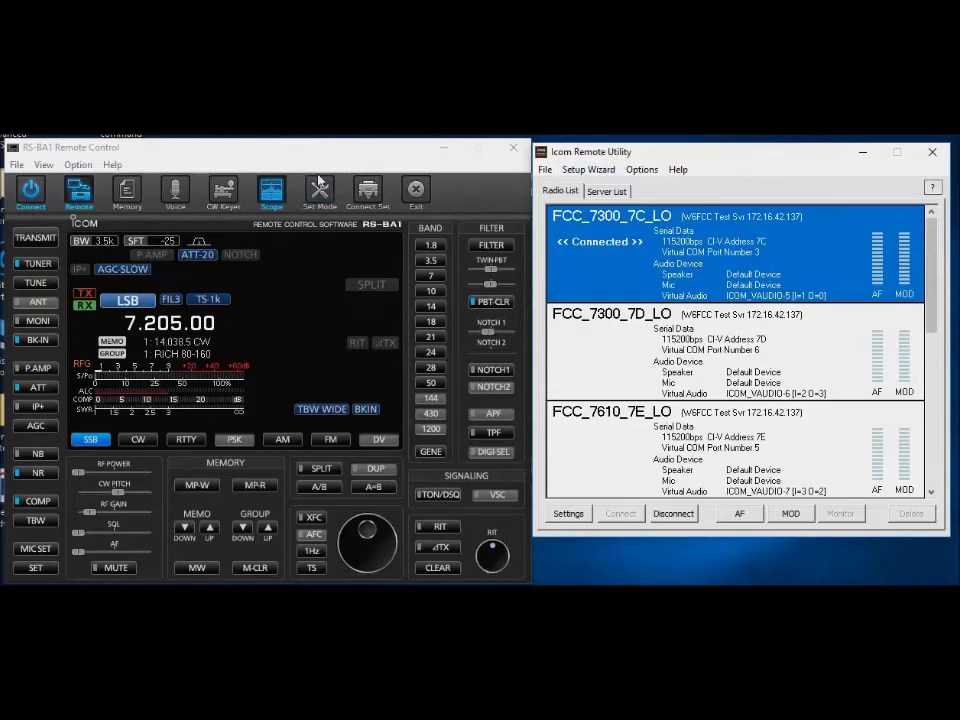
# Reopen the spectrum scope, key the transmitter to check the microphone audio, and return the radio to receive
pyautogui.click(283, 197)
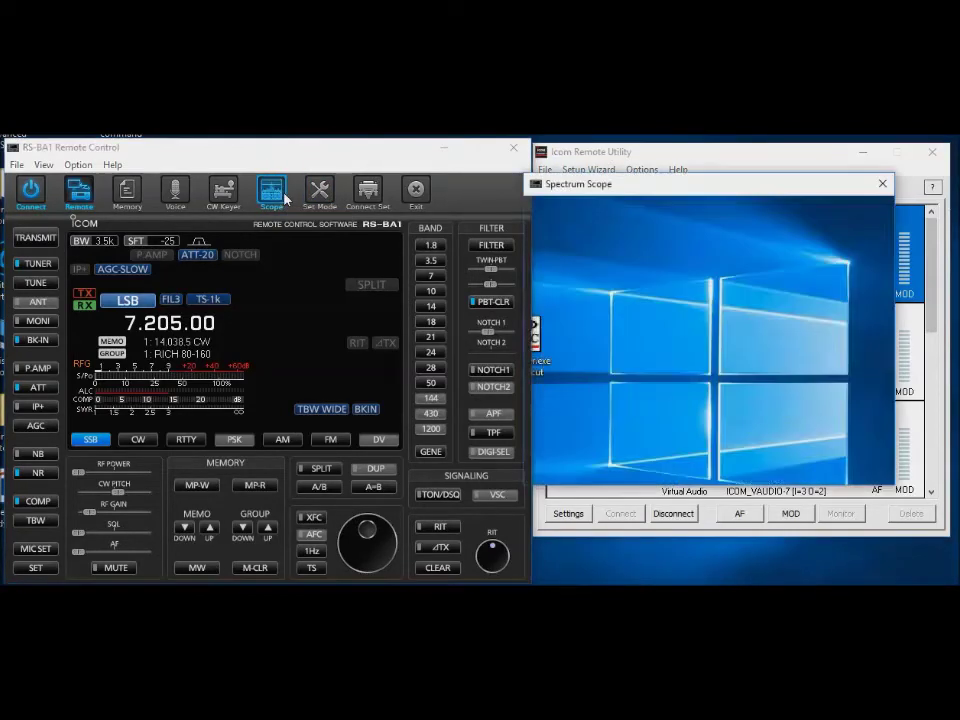
pyautogui.click(23, 238)
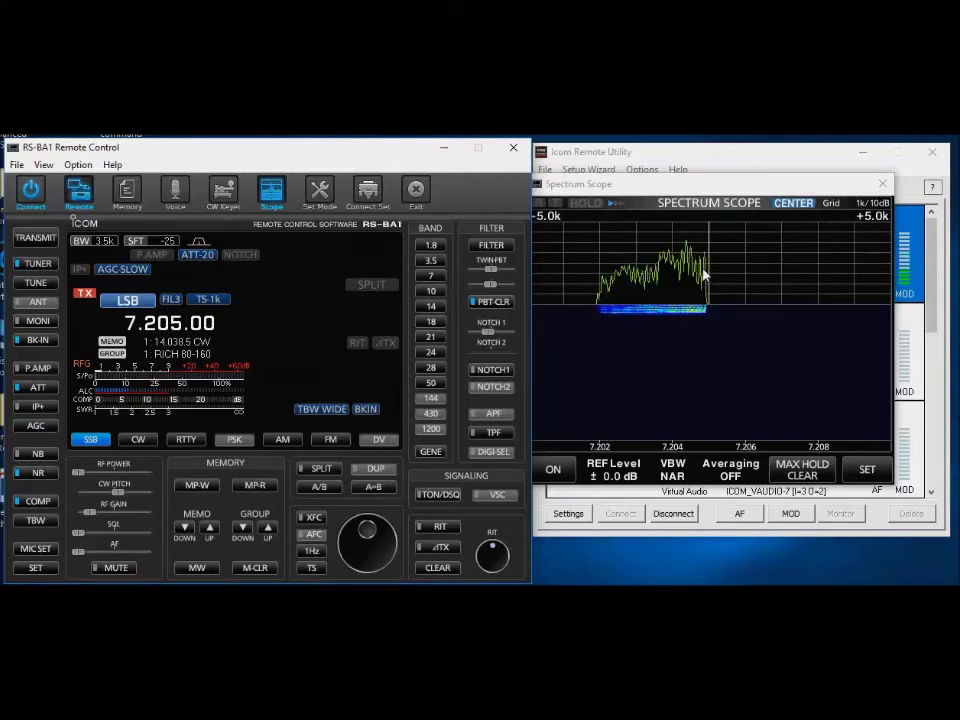
pyautogui.click(36, 240)
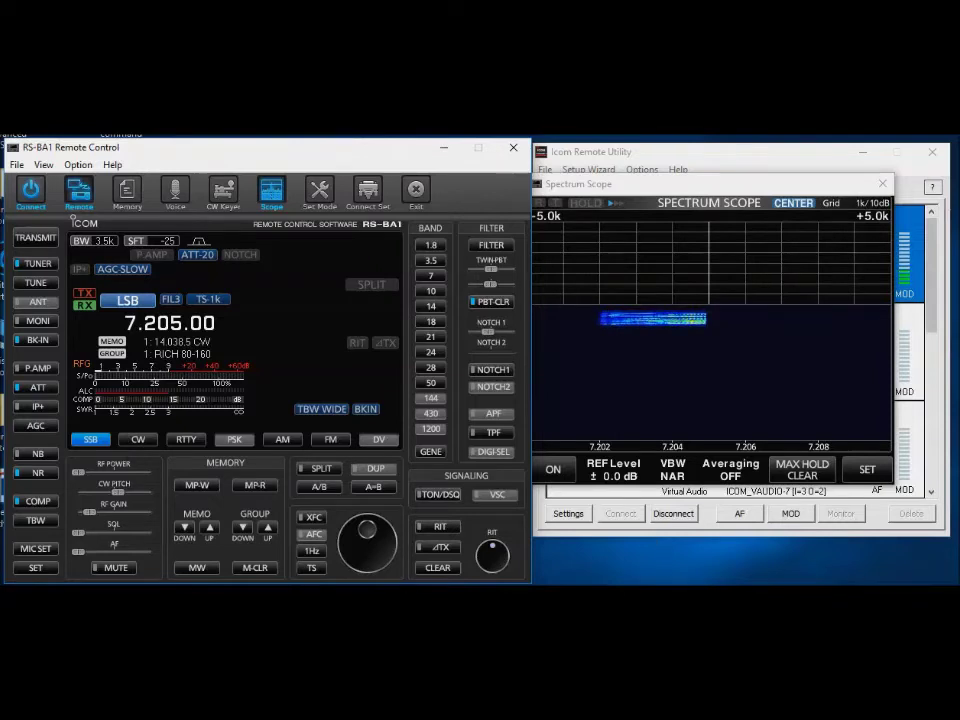
# Reopen the Windows Sound settings, check the recording devices, and display the playback devices beside the radio controls
pyautogui.rightClick(712, 598)
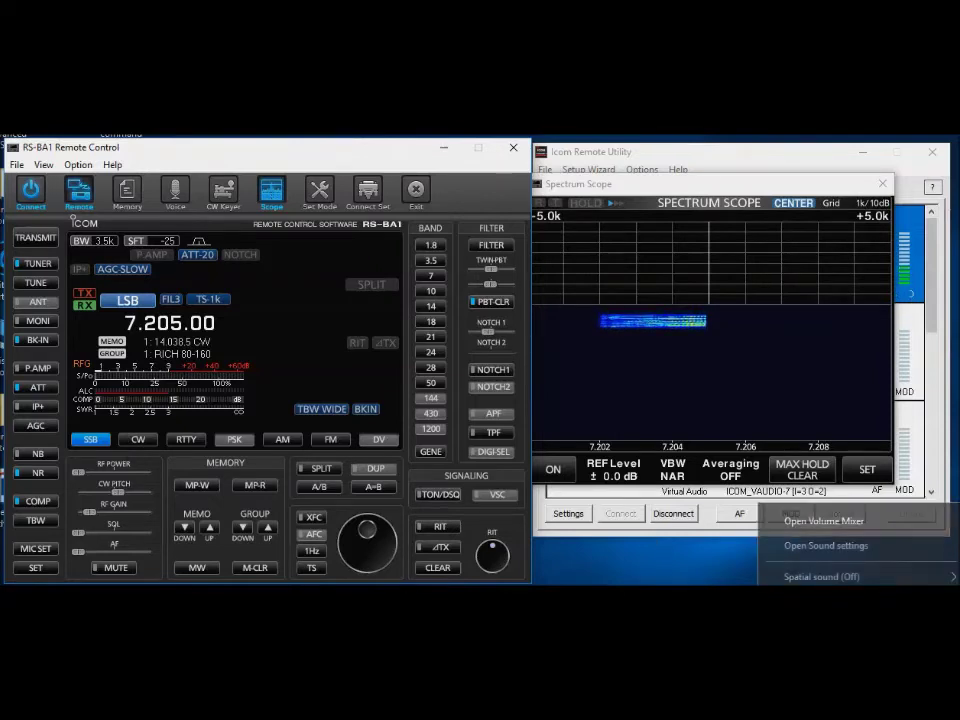
pyautogui.press('Escape')
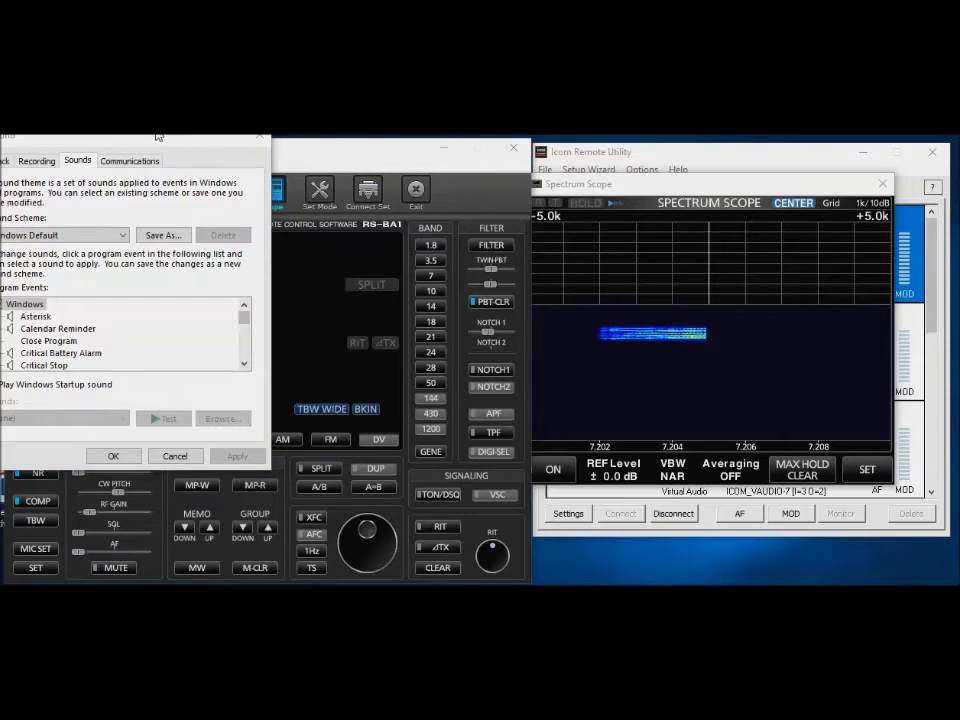
pyautogui.moveTo(180, 146); pyautogui.dragTo(336, 242)
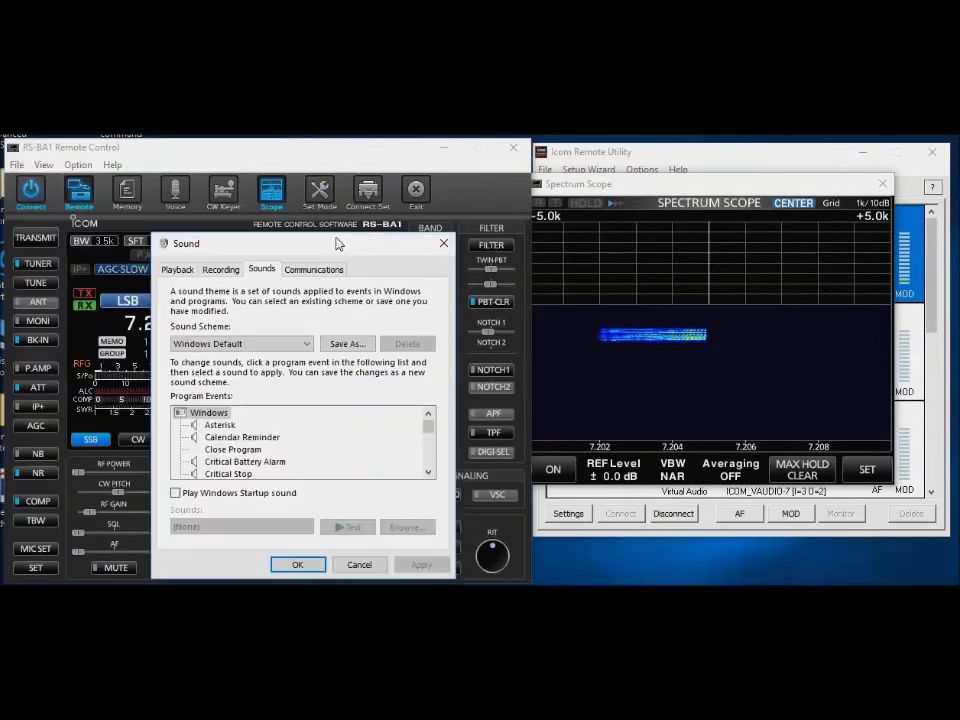
pyautogui.click(221, 270)
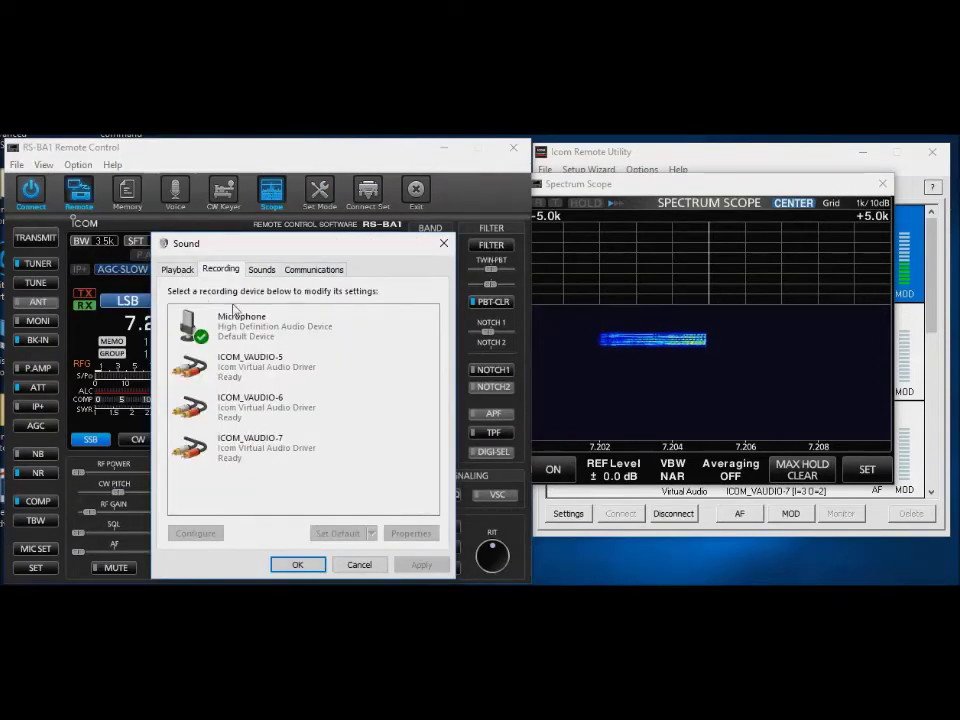
pyautogui.click(178, 270)
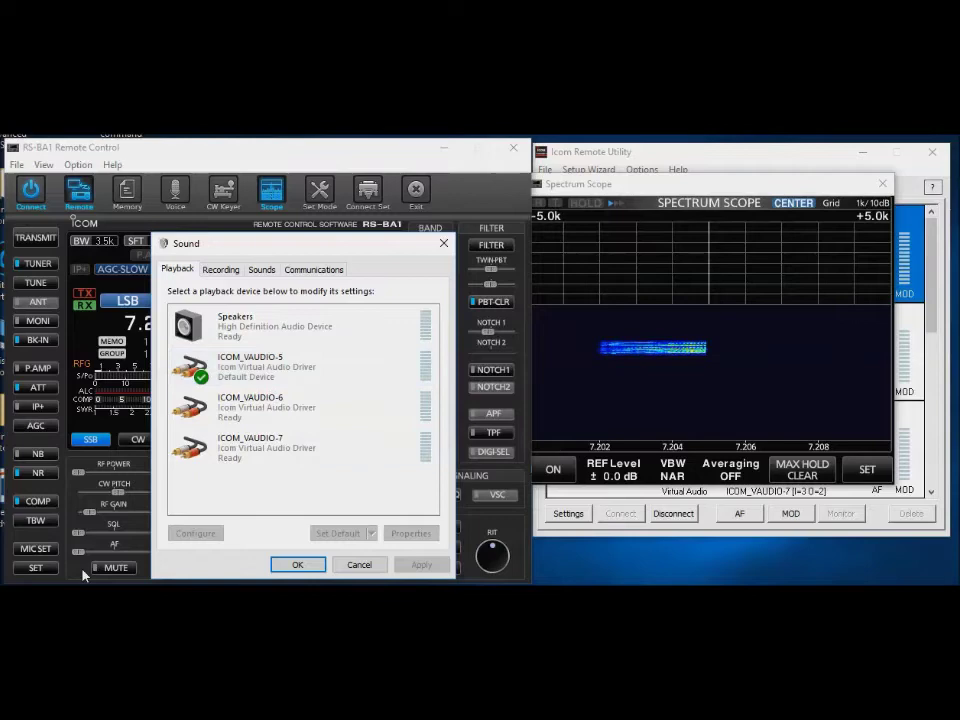
pyautogui.moveTo(338, 243); pyautogui.dragTo(753, 226)
# Close the spectrum scope and raise the AF level to check receive audio, returning it to minimum
pyautogui.moveTo(78, 552); pyautogui.dragTo(116, 553)
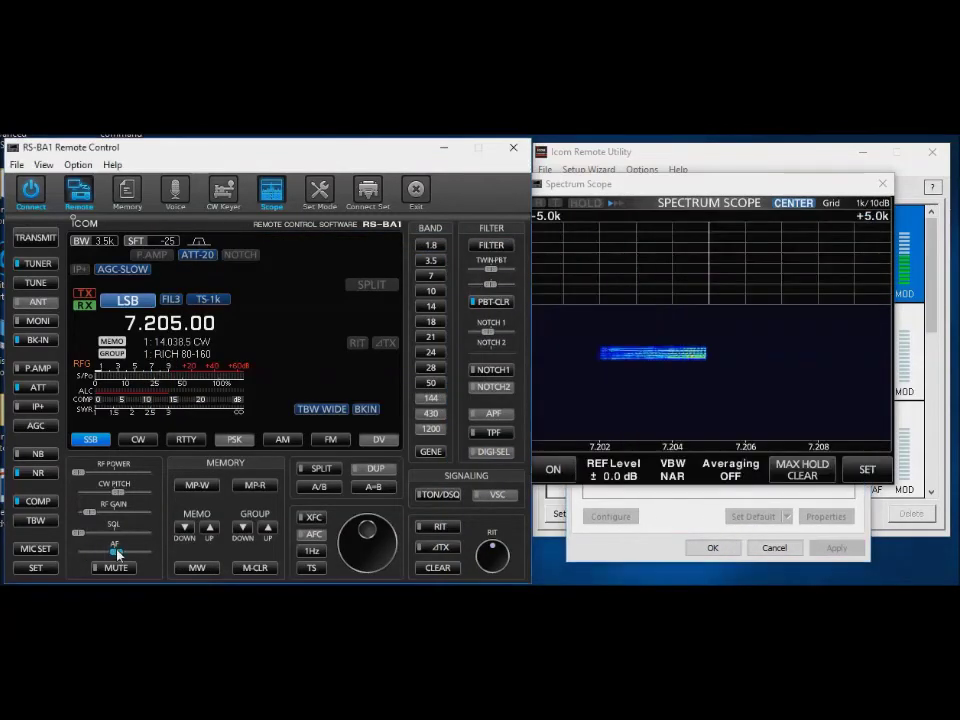
pyautogui.click(882, 183)
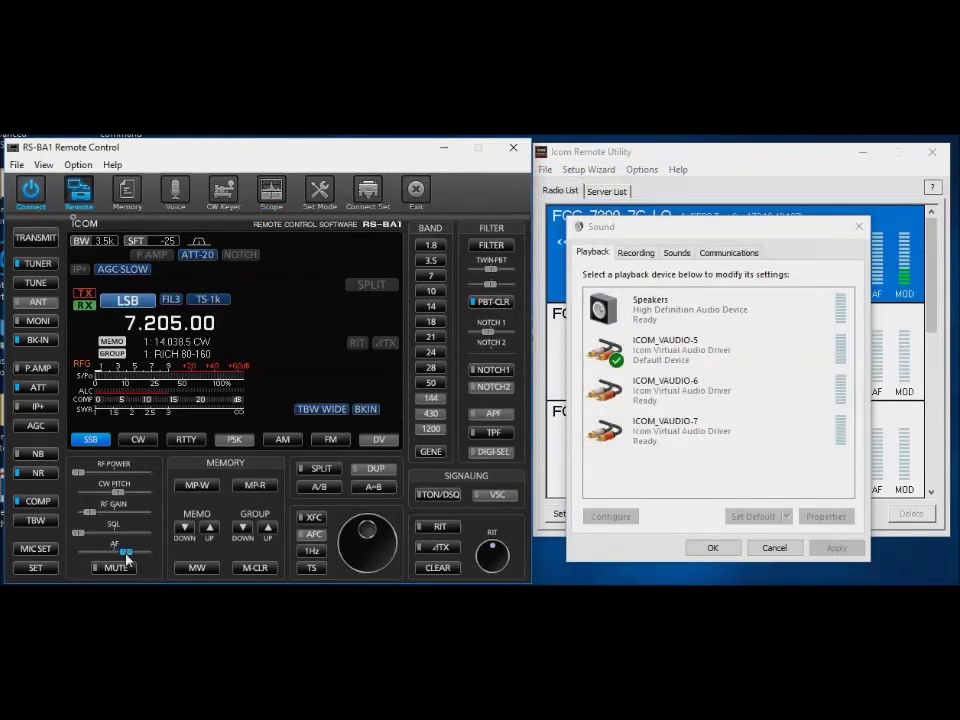
pyautogui.moveTo(126, 553); pyautogui.dragTo(60, 553)
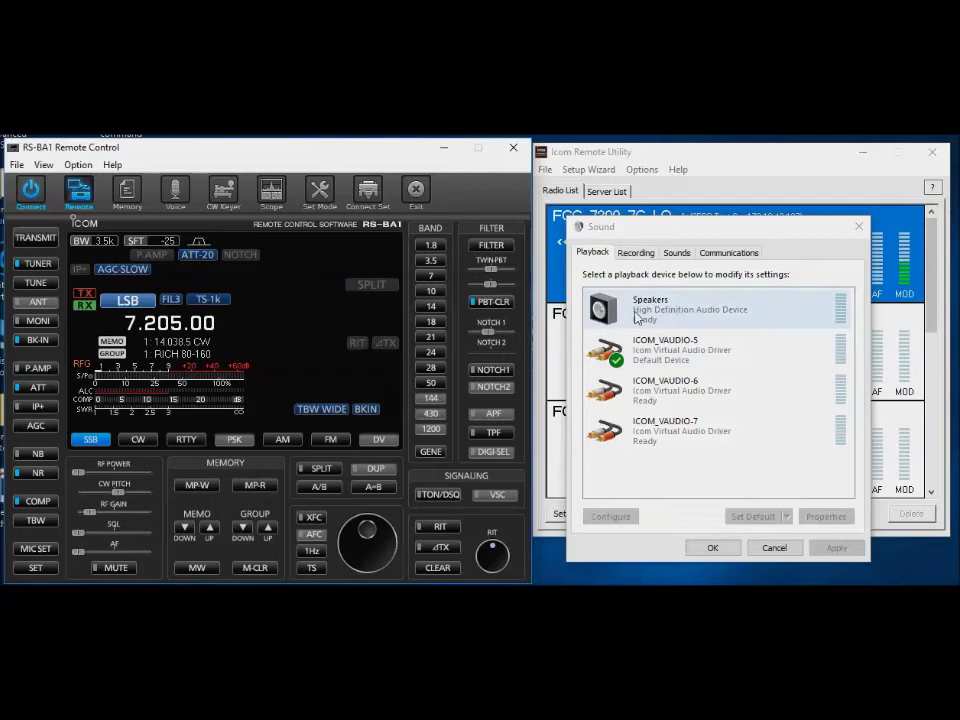
# Make the High Definition Audio Device Speakers the default playback device, test their sound, and accept the settings
pyautogui.click(662, 350)
pyautogui.click(637, 307)
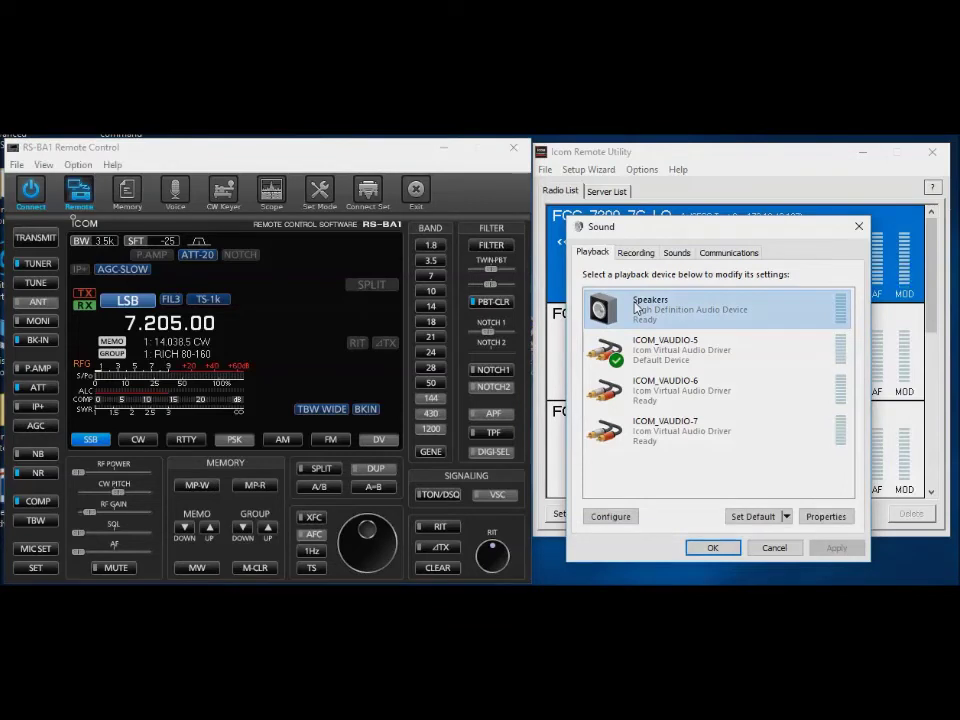
pyautogui.click(757, 517)
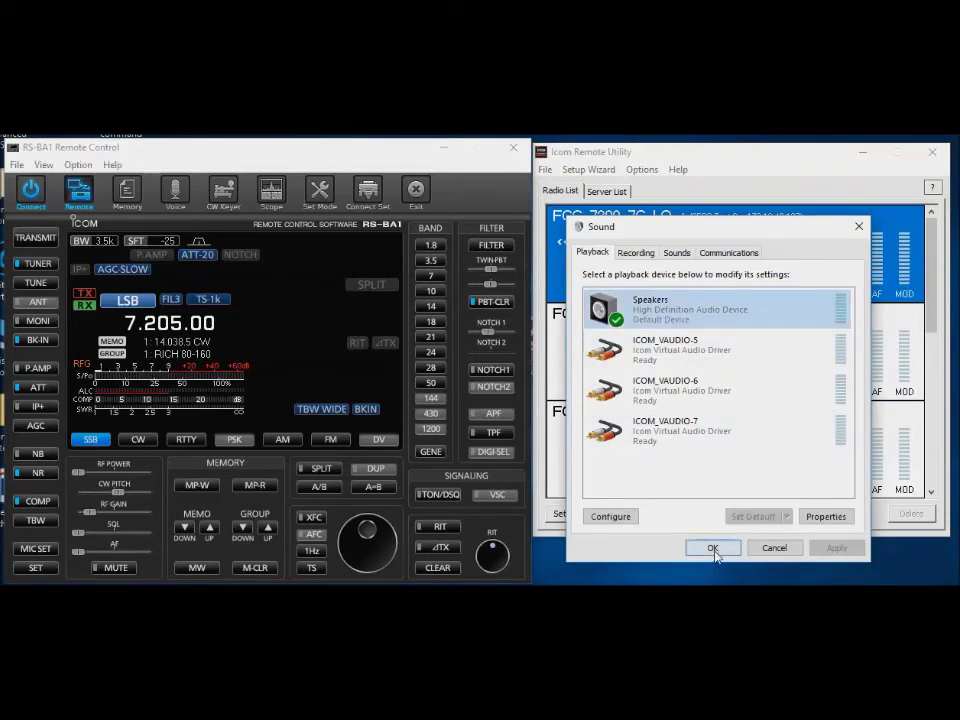
pyautogui.rightClick(647, 314)
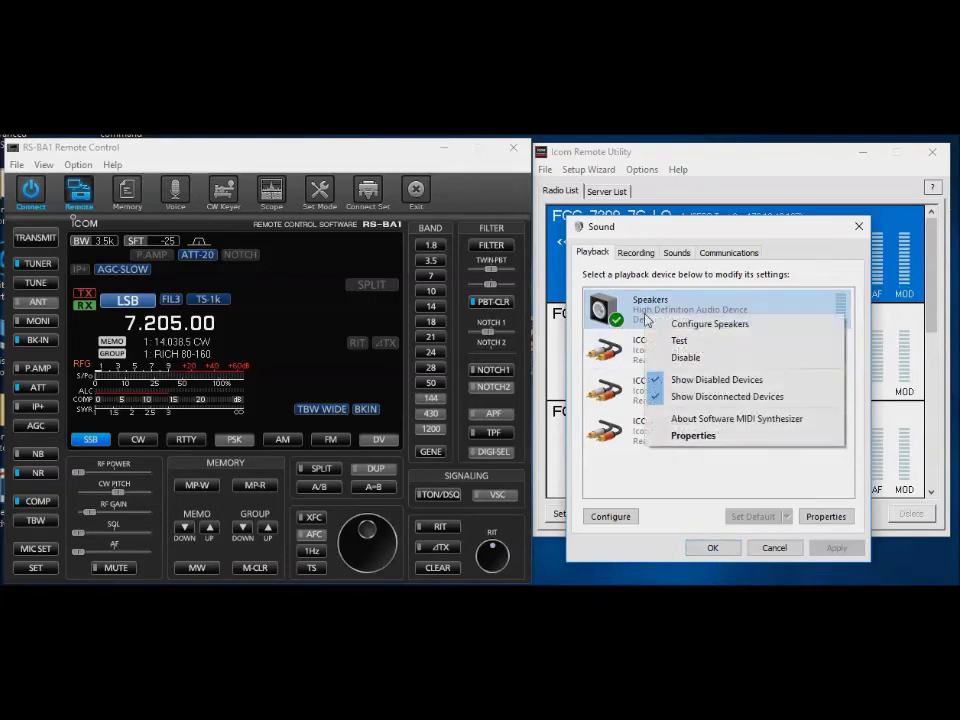
pyautogui.click(684, 341)
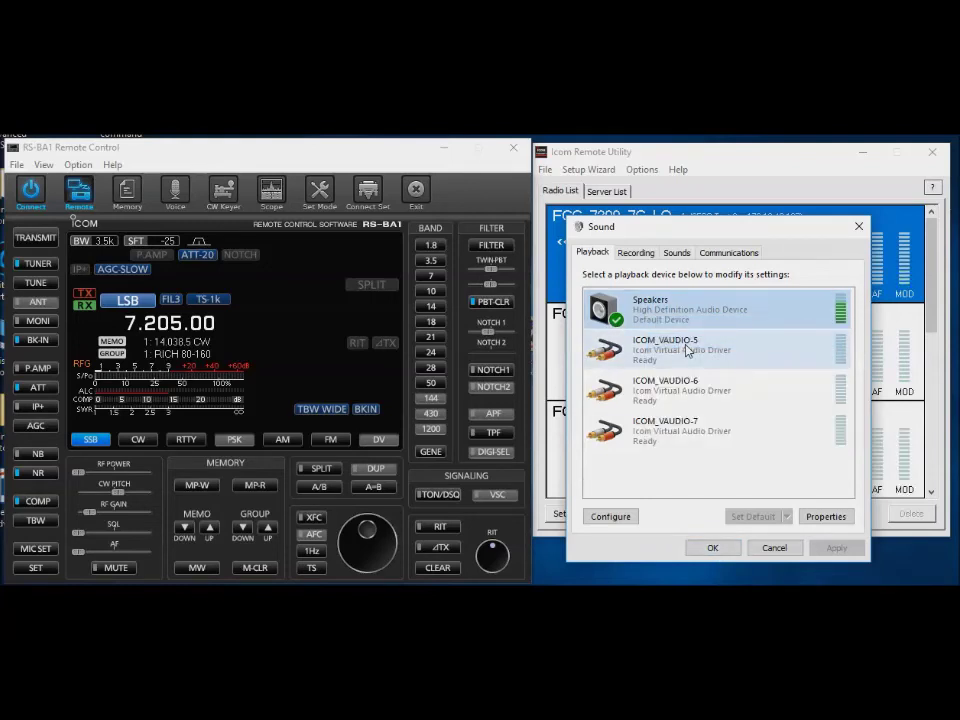
pyautogui.click(713, 549)
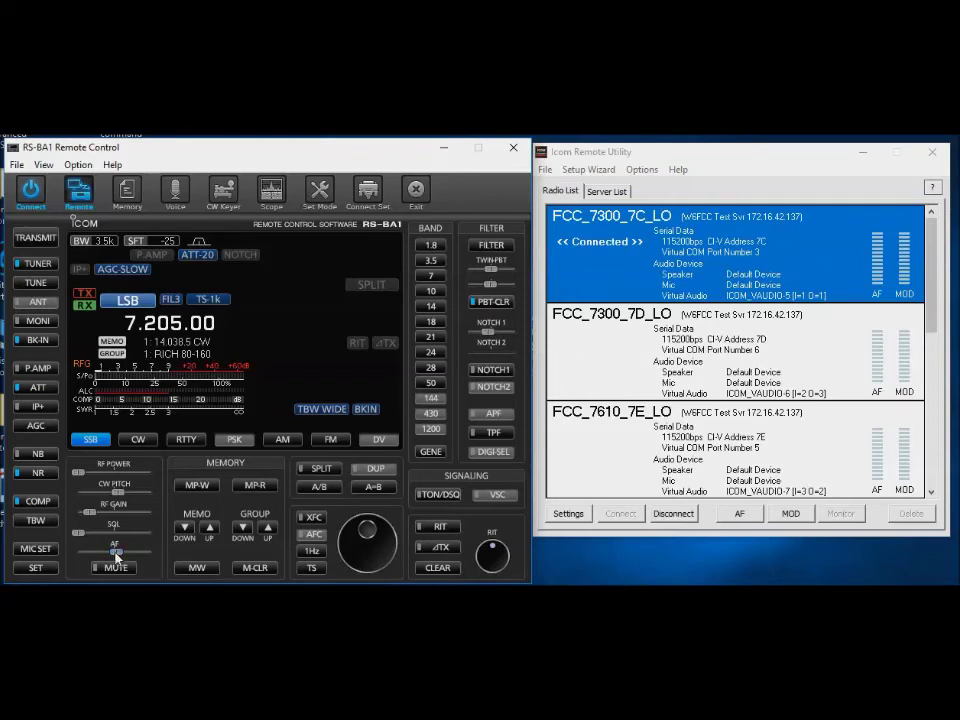
# With the AF level at minimum and the spectrum scope reopened, run another transmit test on 7.205.00 LSB and return to receive
pyautogui.moveTo(93, 518); pyautogui.dragTo(79, 563)
pyautogui.click(268, 198)
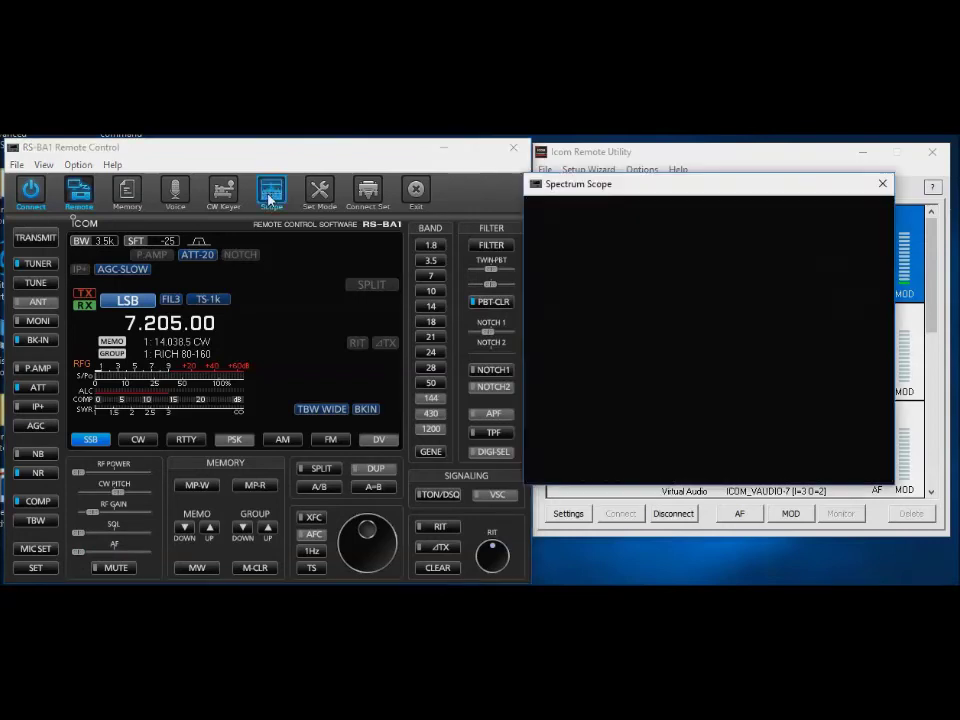
pyautogui.click(33, 242)
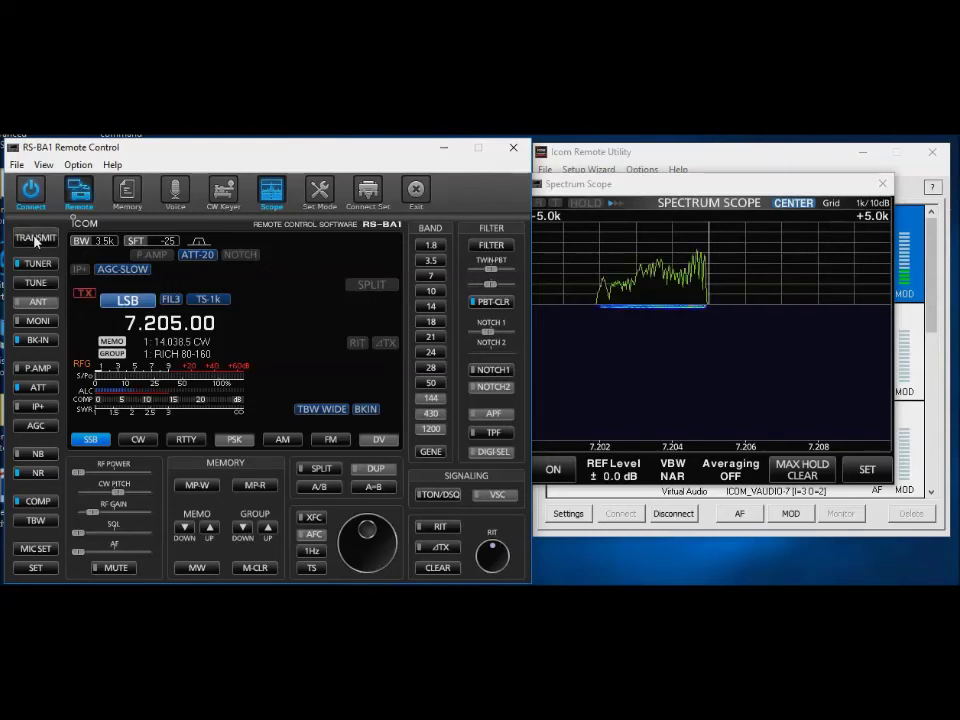
pyautogui.click(35, 240)
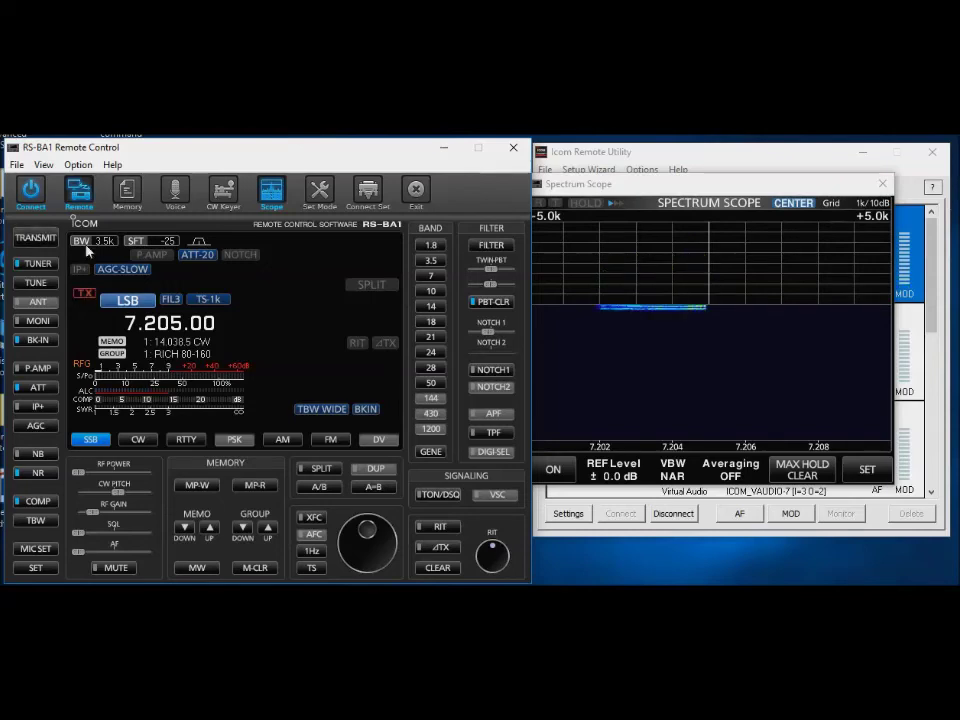
# Disconnect and close RS-BA1 Remote Control, and disconnect the FCC_7300_7C_LO radio in Icom Remote Utility
pyautogui.click(38, 195)
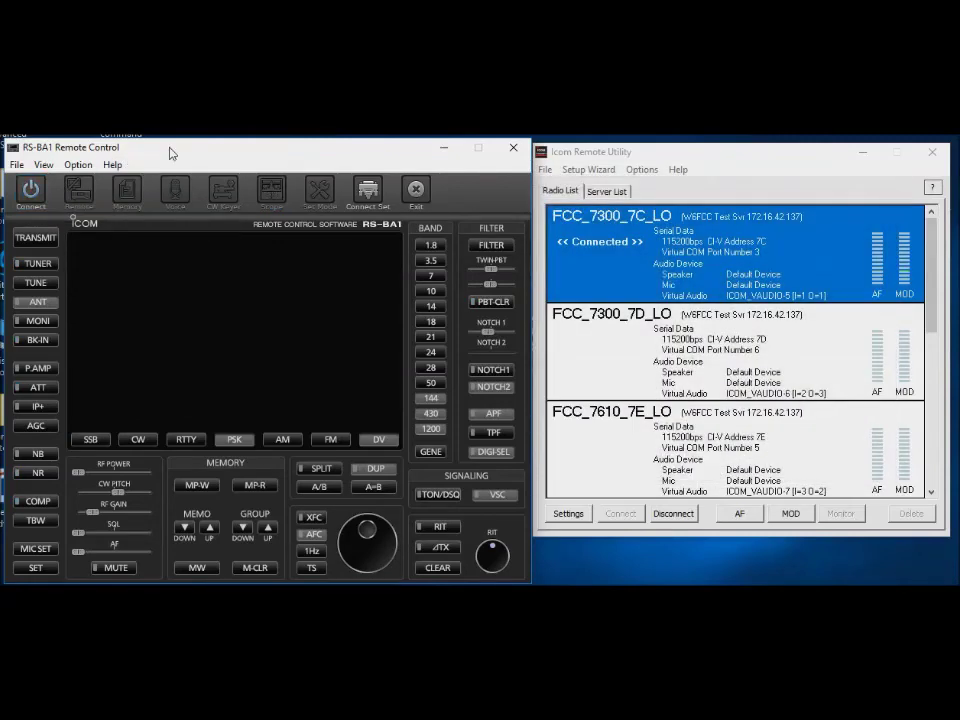
pyautogui.click(514, 150)
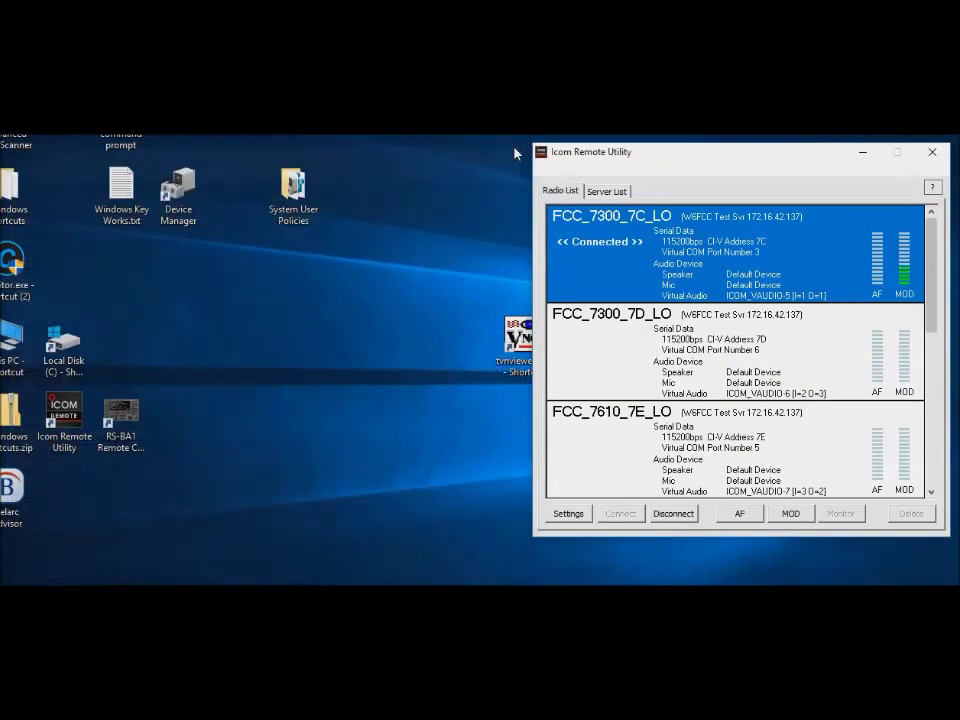
pyautogui.rightClick(573, 253)
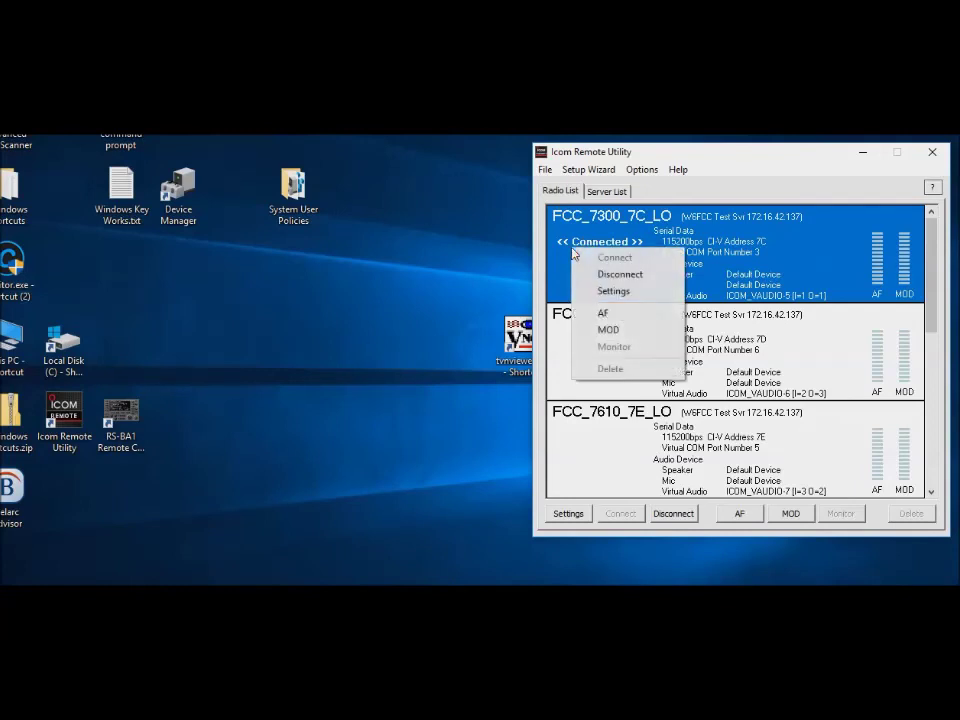
pyautogui.click(622, 275)
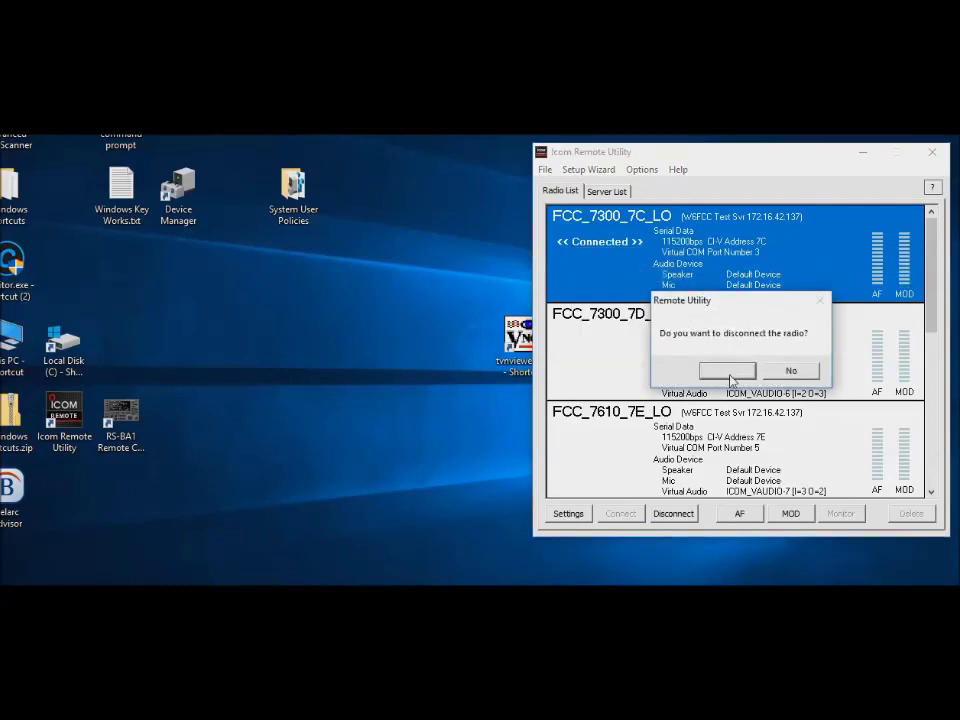
pyautogui.click(729, 376)
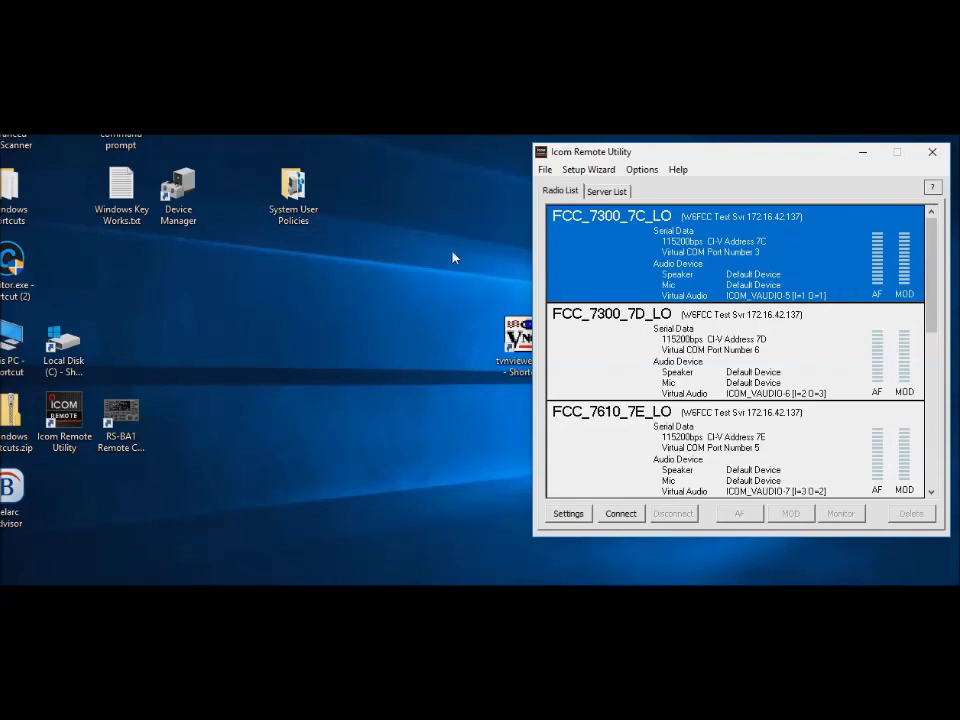
pyautogui.rightClick(608, 257)
pyautogui.click(576, 240)
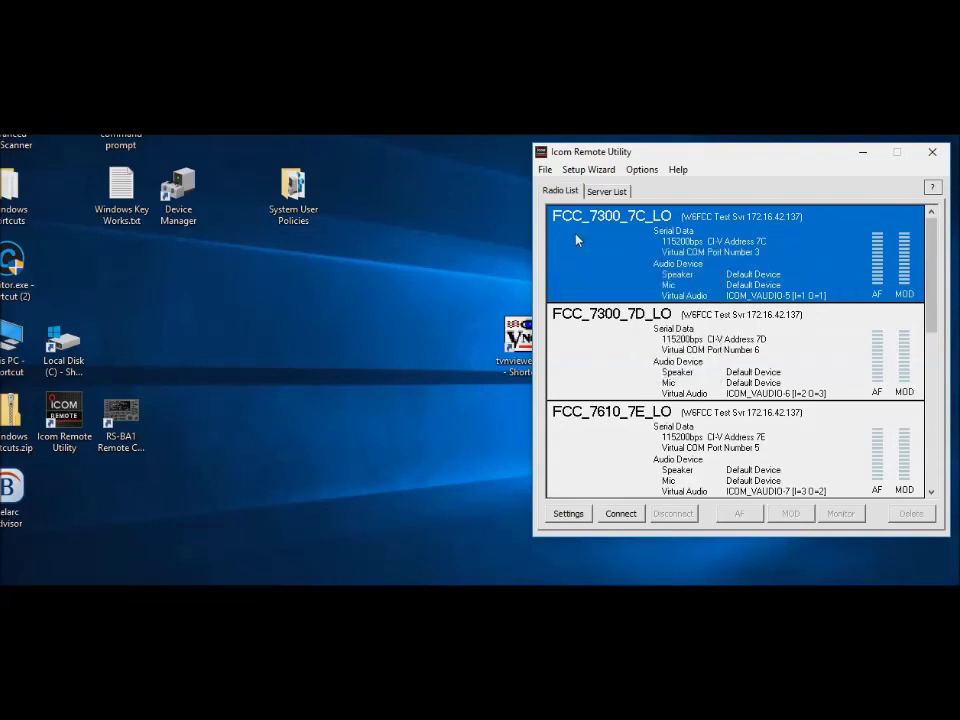